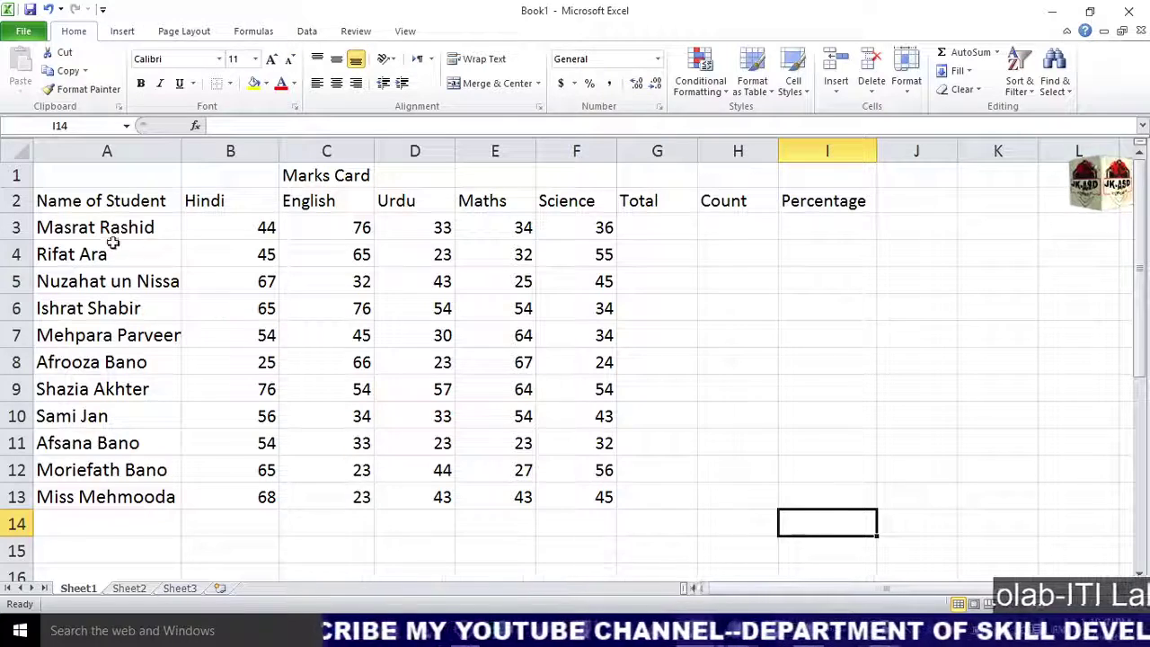
- Check the column headings: Name of Student, Hindi, English, Urdu, Maths and Science
{"action": "left_click", "coordinate": [42, 203]}
{"action": "key", "text": "Down"}
{"action": "key", "text": "Down"}
{"action": "key", "text": "Down"}
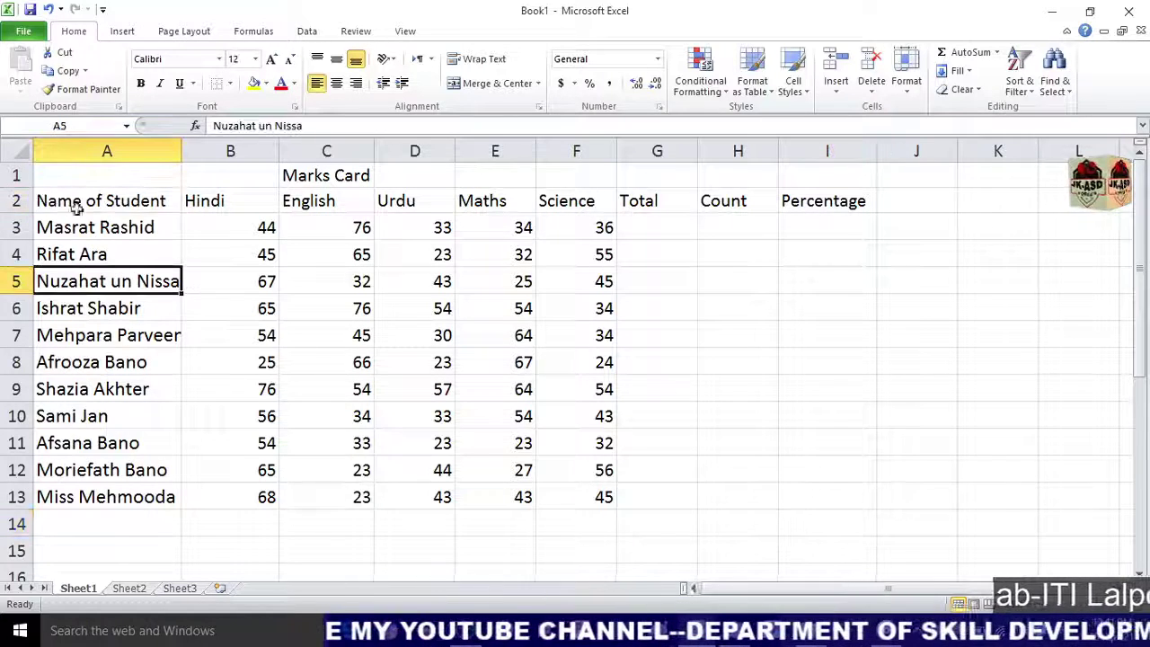
{"action": "left_click", "coordinate": [54, 200]}
{"action": "left_click", "coordinate": [225, 203]}
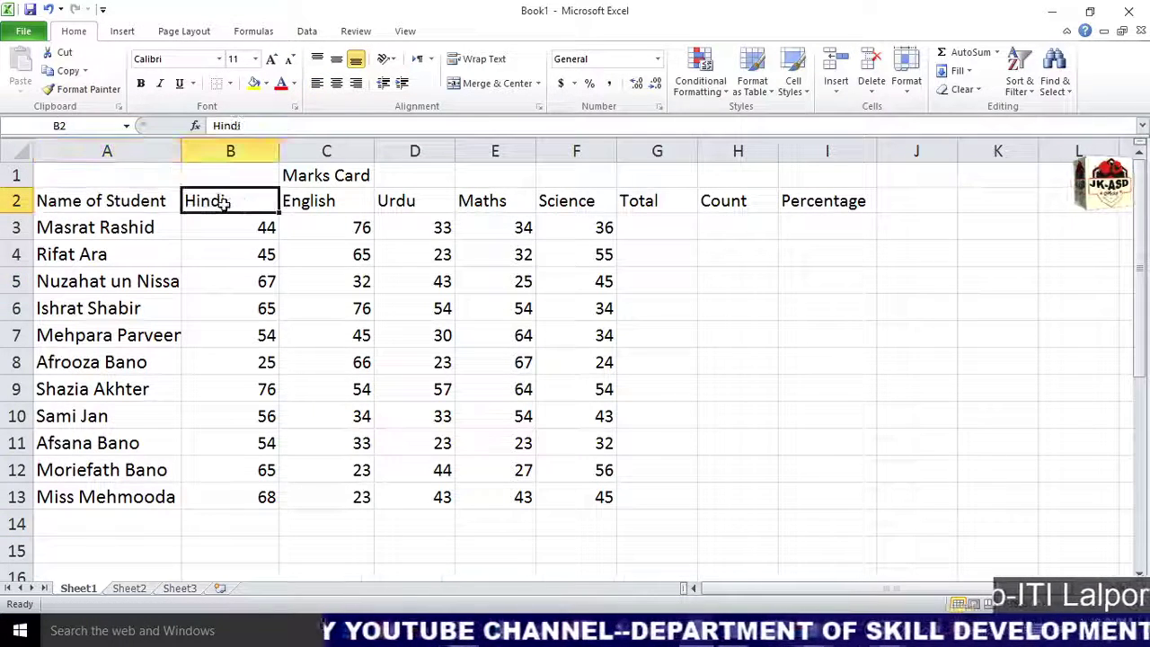
{"action": "left_click", "coordinate": [339, 205]}
{"action": "left_click", "coordinate": [444, 203]}
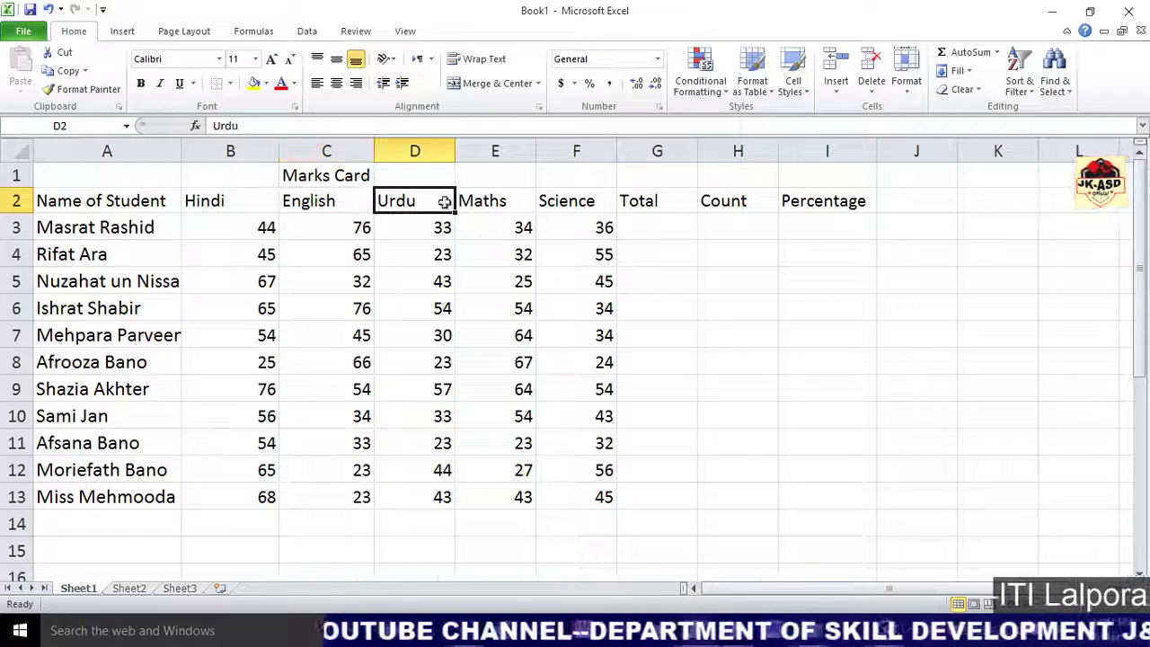
{"action": "left_click", "coordinate": [497, 203]}
{"action": "left_click", "coordinate": [581, 200]}
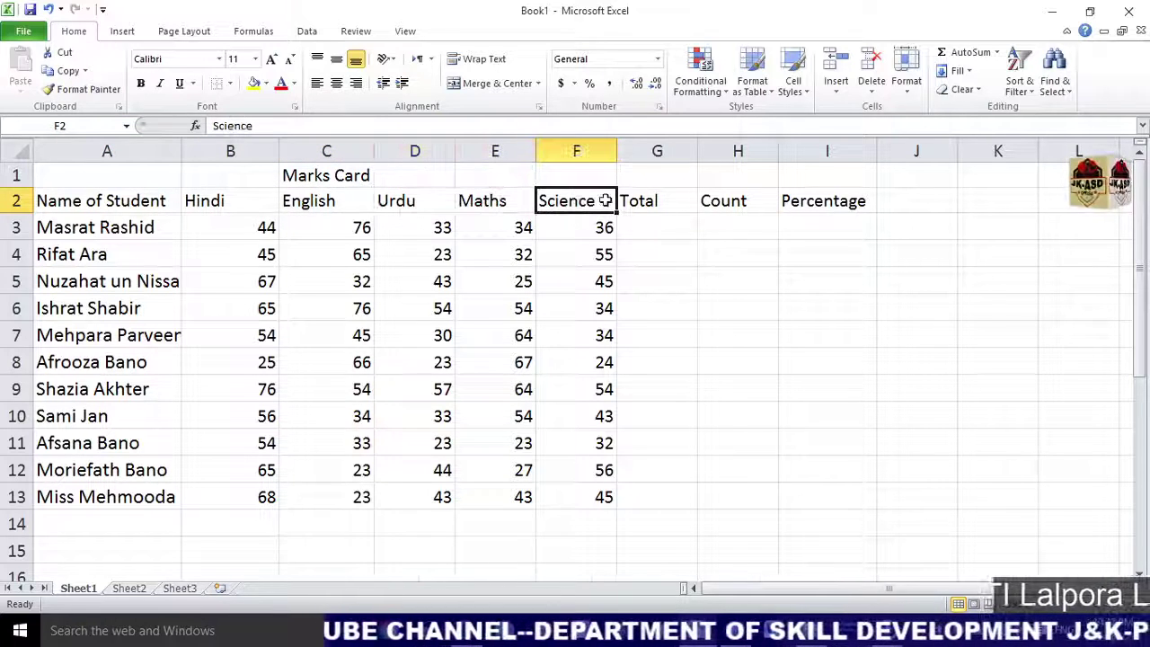
{"action": "left_click", "coordinate": [304, 205]}
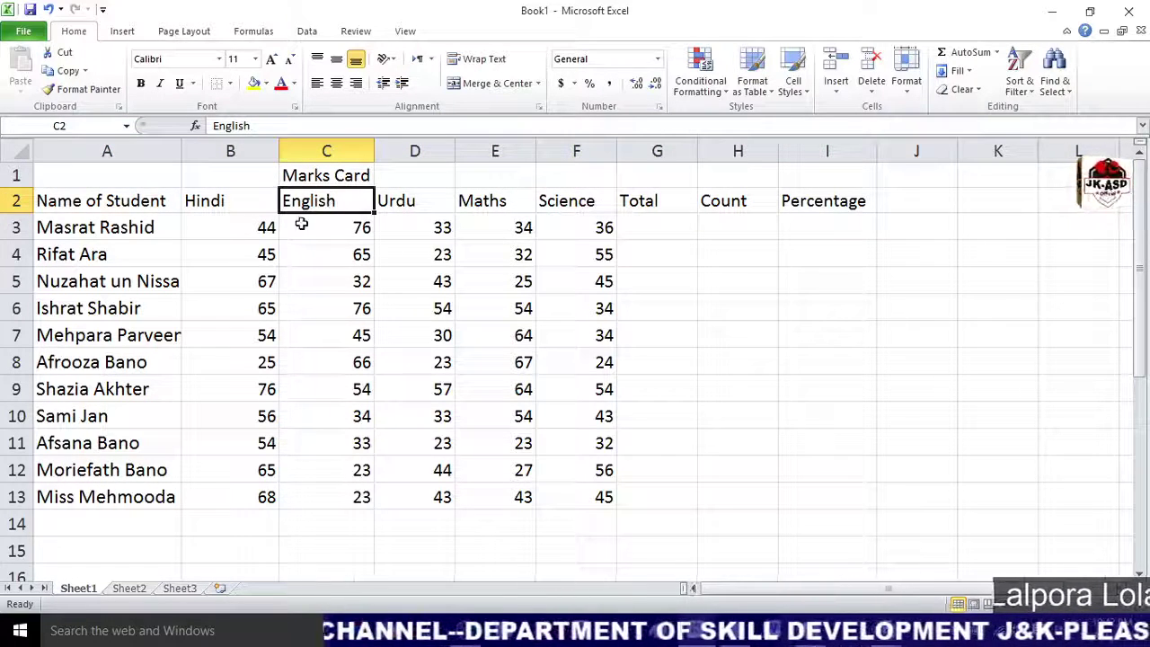
{"action": "left_click", "coordinate": [55, 205]}
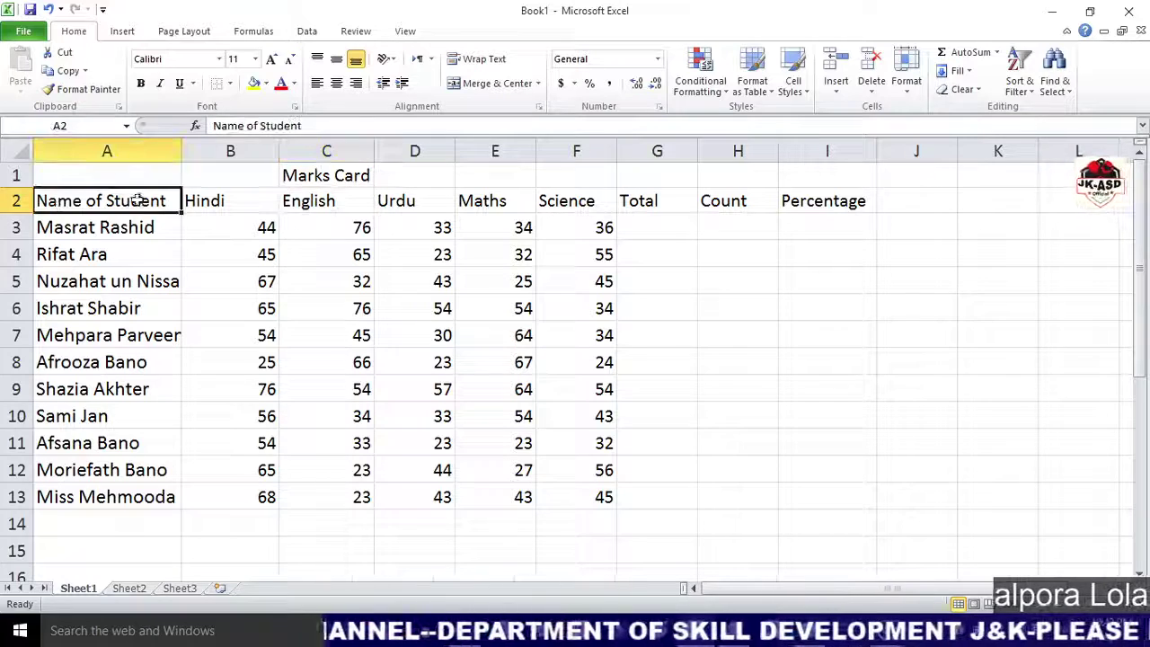
- Change the Marks Card title in C1 to the Arial Black font
{"action": "left_click", "coordinate": [309, 179]}
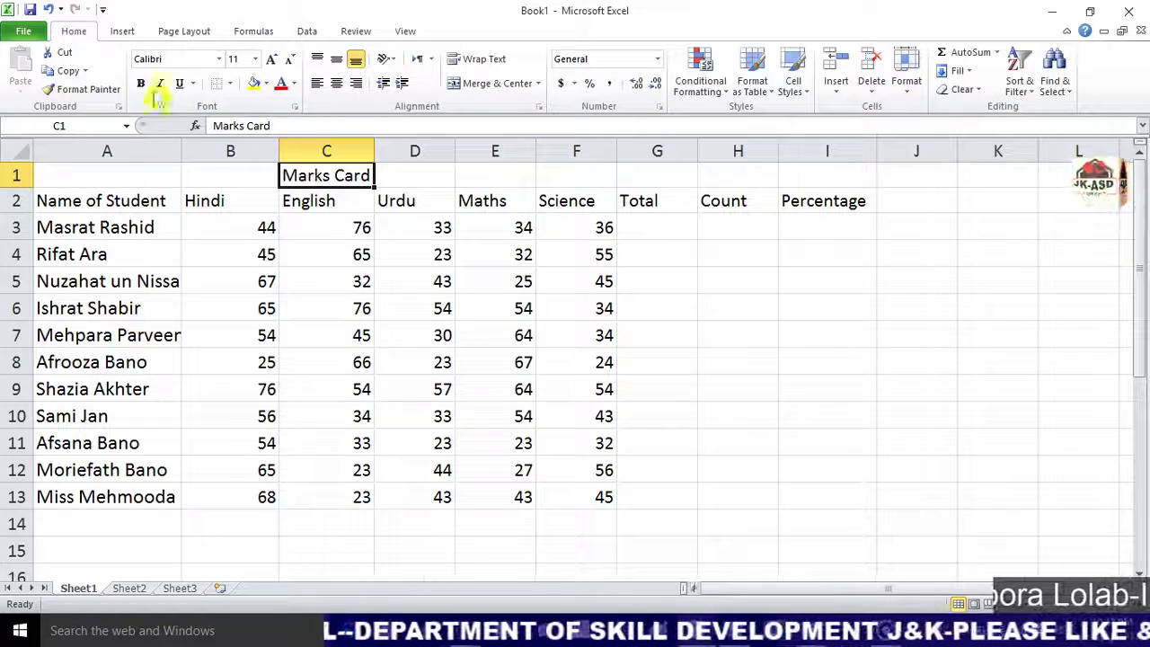
{"action": "left_click", "coordinate": [219, 59]}
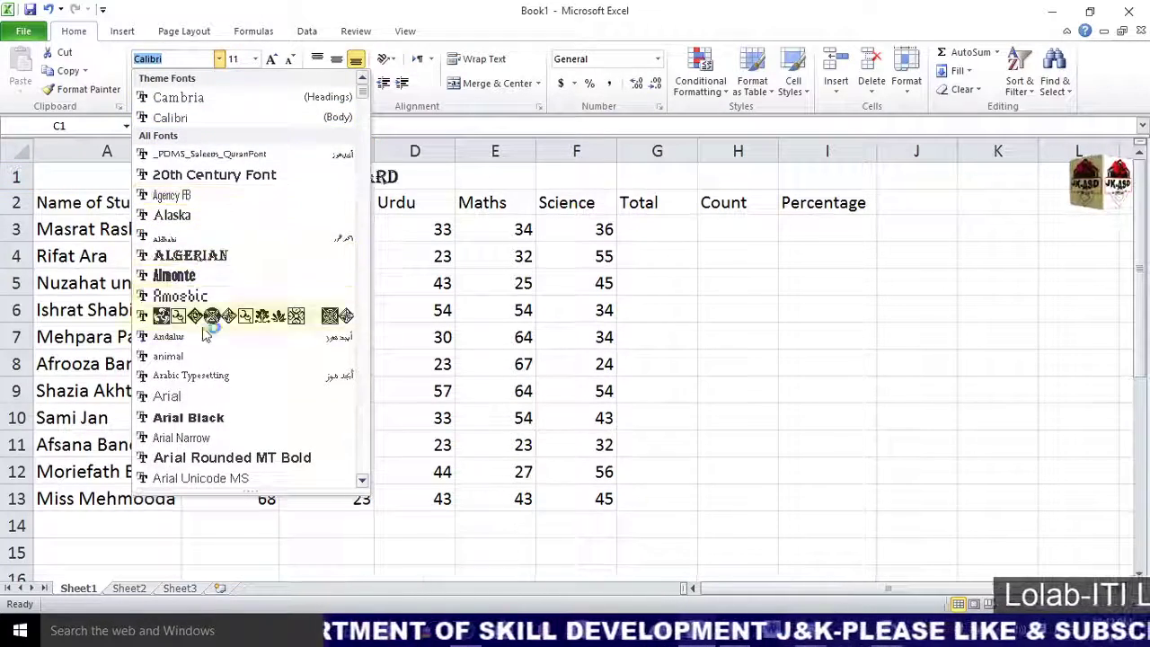
{"action": "scroll", "coordinate": [207, 346], "scroll_direction": "down", "scroll_amount": 2}
{"action": "left_click", "coordinate": [189, 296]}
{"action": "left_click", "coordinate": [326, 260]}
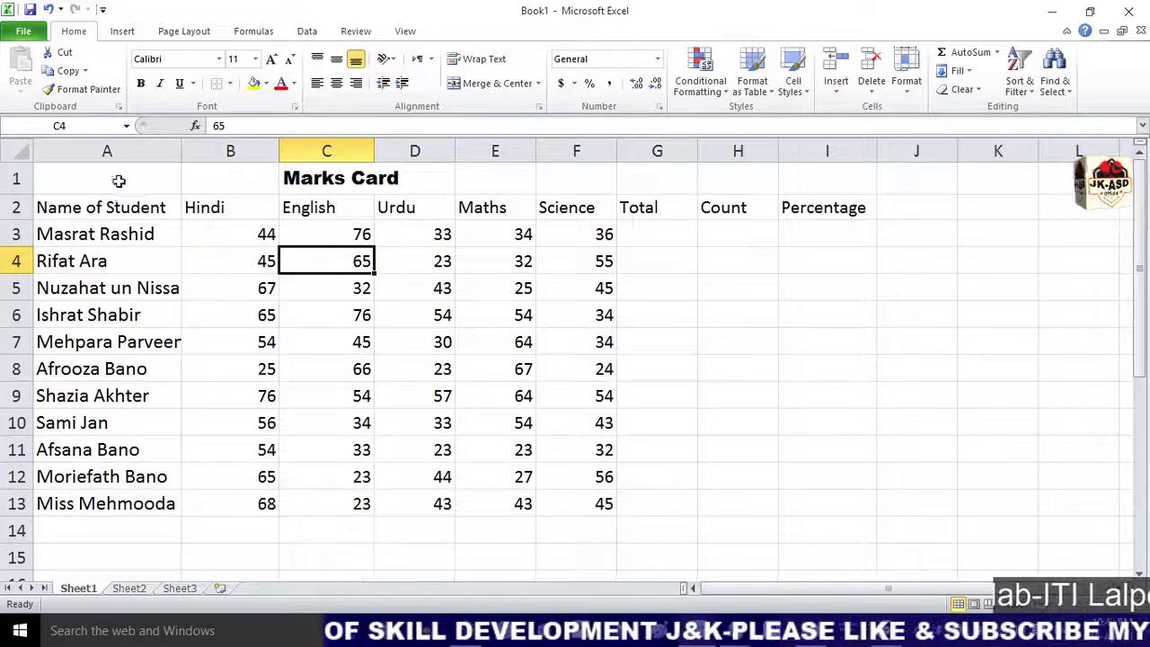
{"action": "left_click_drag", "start_coordinate": [117, 180], "coordinate": [799, 172]}
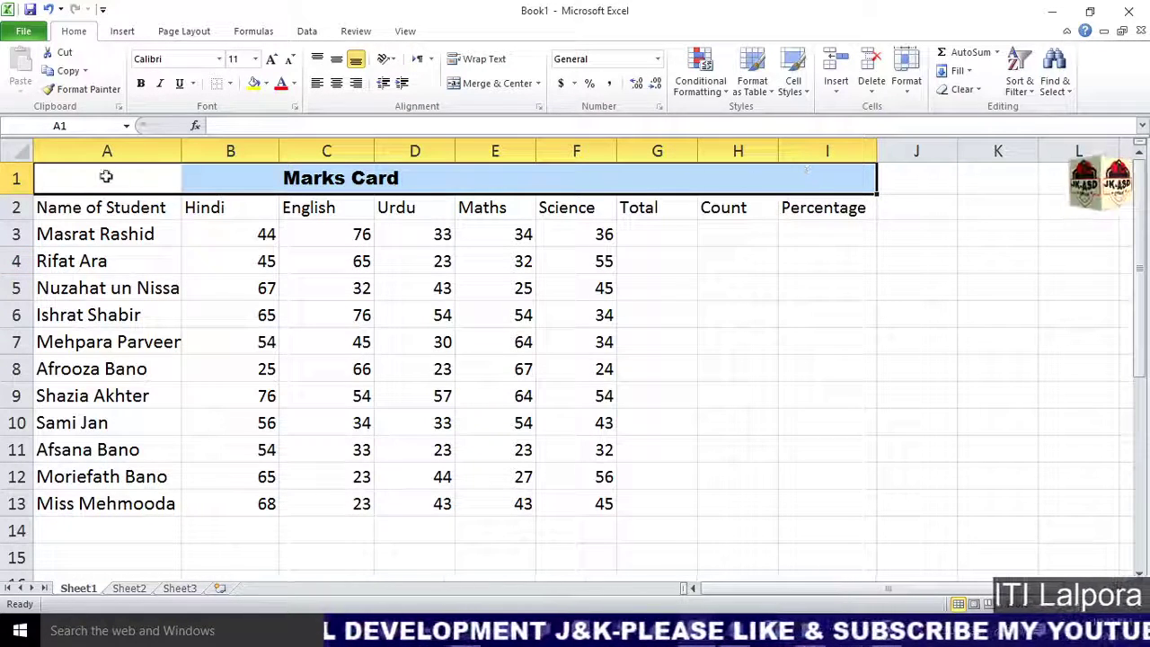
{"action": "left_click", "coordinate": [140, 256]}
- Merge and center A1:I1, fill it light blue, and enlarge the title to size 14
{"action": "left_click_drag", "start_coordinate": [79, 176], "coordinate": [785, 167]}
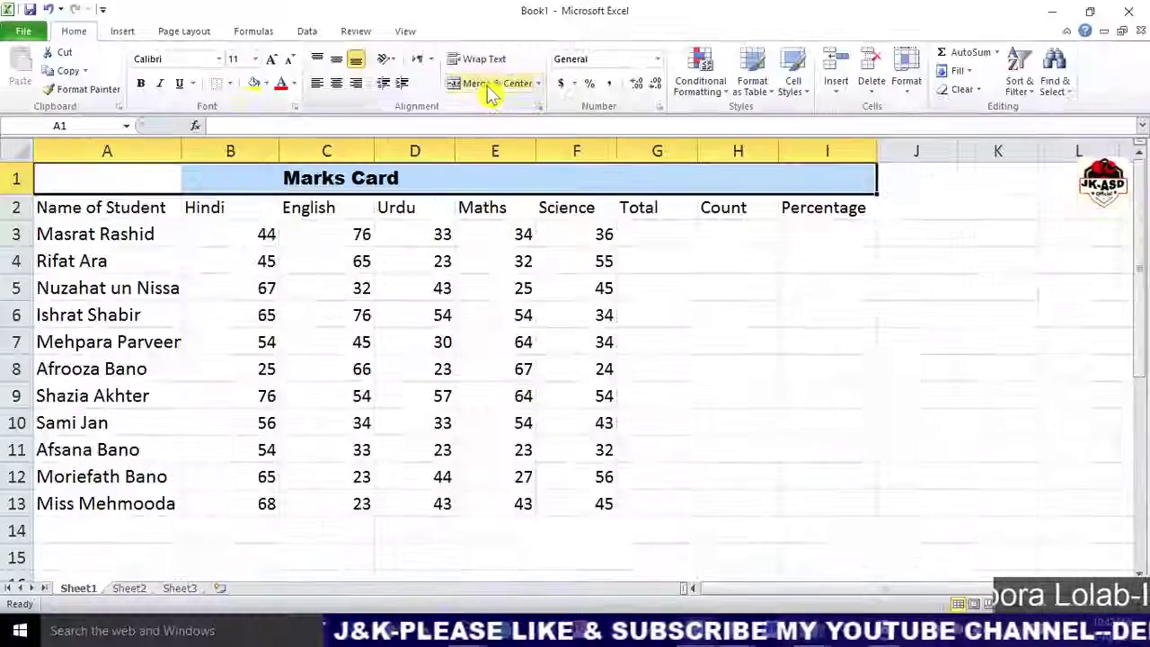
{"action": "left_click", "coordinate": [490, 88]}
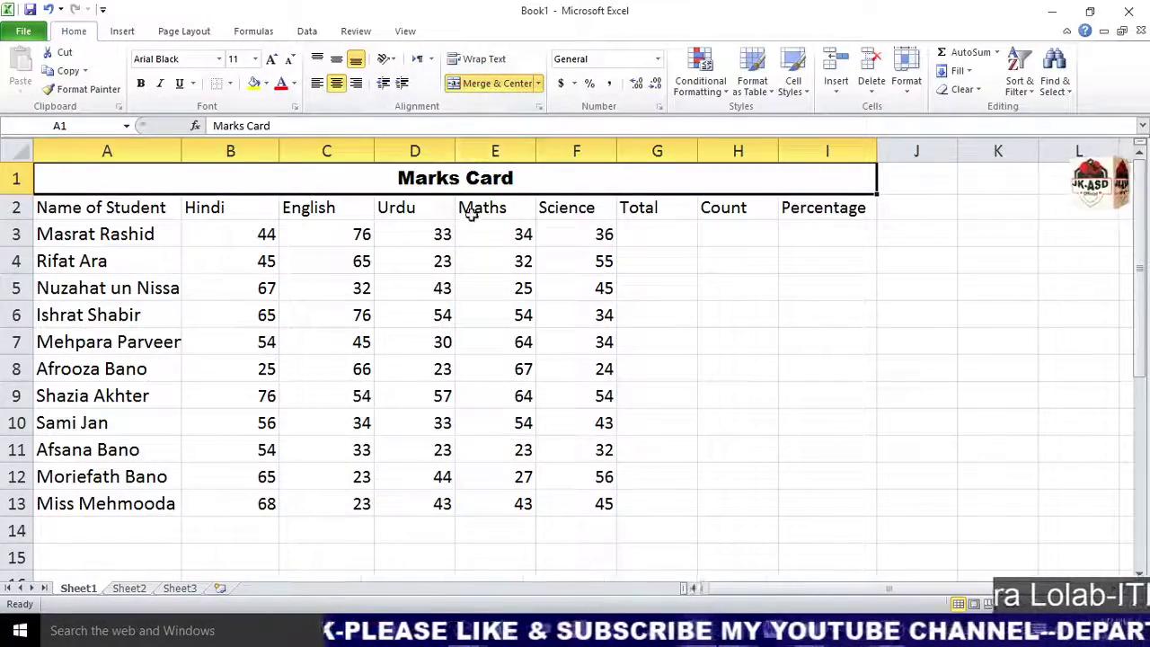
{"action": "left_click", "coordinate": [266, 83]}
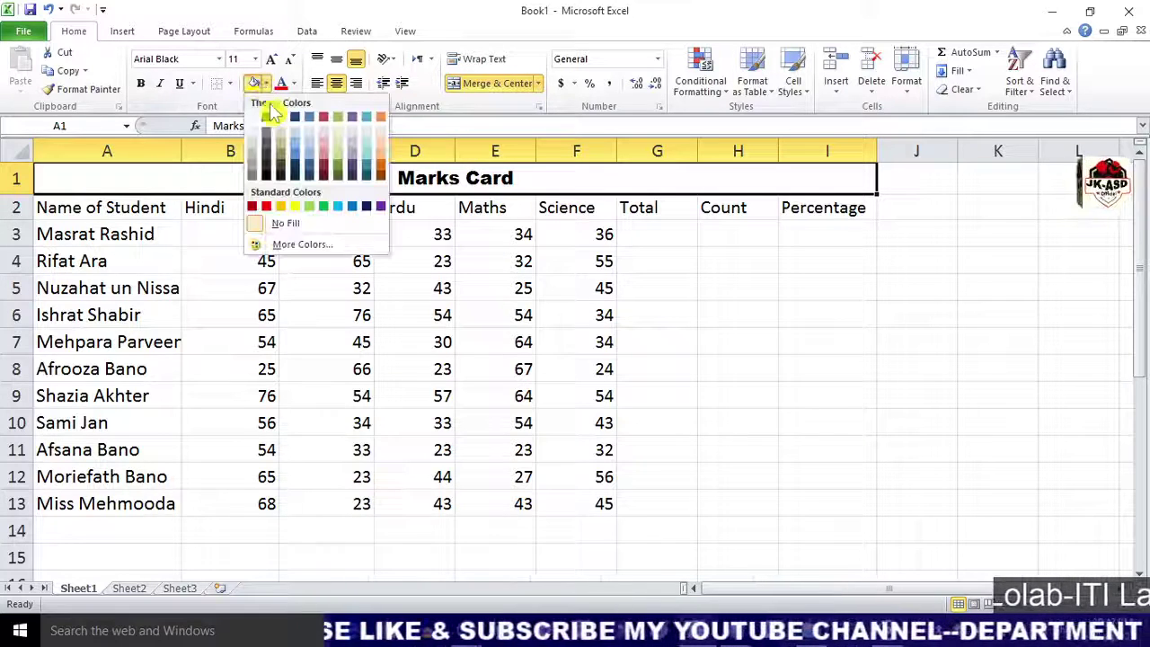
{"action": "left_click", "coordinate": [302, 151]}
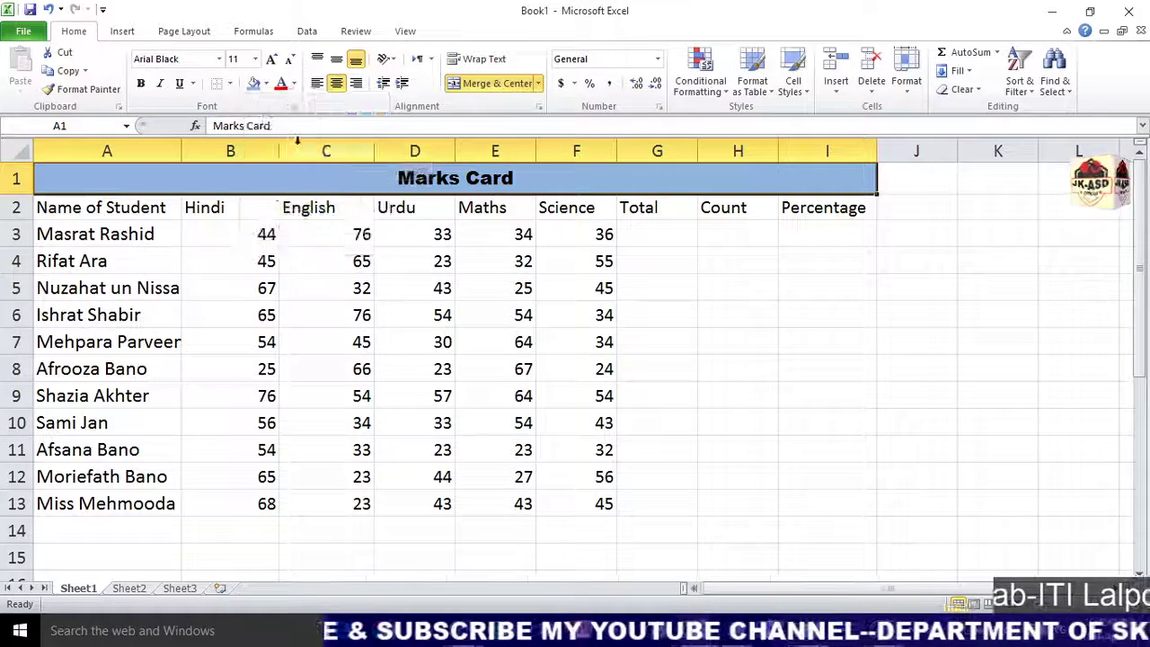
{"action": "left_click", "coordinate": [271, 60]}
{"action": "left_click", "coordinate": [272, 59]}
{"action": "left_click", "coordinate": [364, 296]}
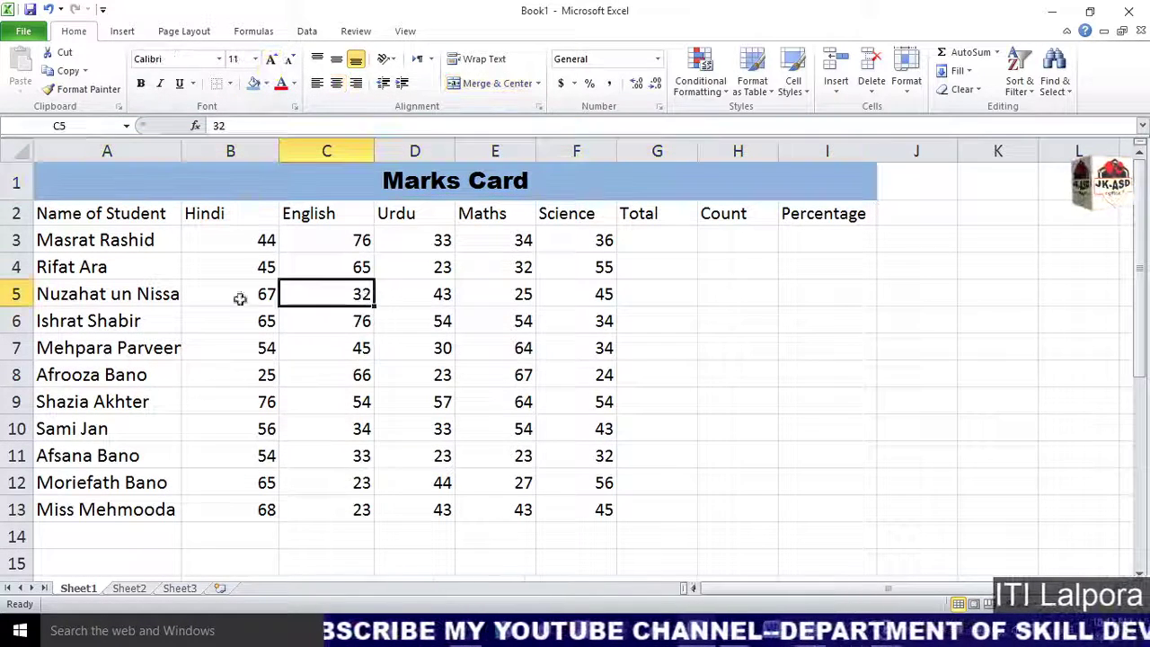
- Give the A2:I2 headings a tan fill with bold, centred text
{"action": "left_click_drag", "start_coordinate": [44, 213], "coordinate": [621, 205]}
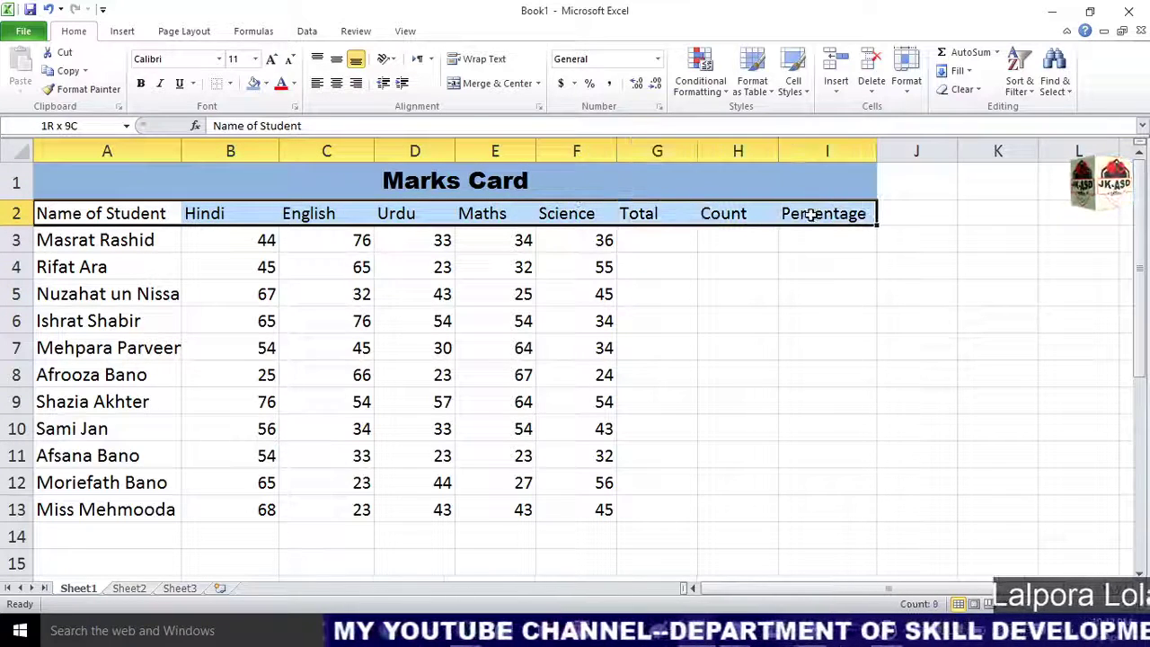
{"action": "left_click_drag", "start_coordinate": [621, 205], "coordinate": [813, 216]}
{"action": "left_click", "coordinate": [266, 84]}
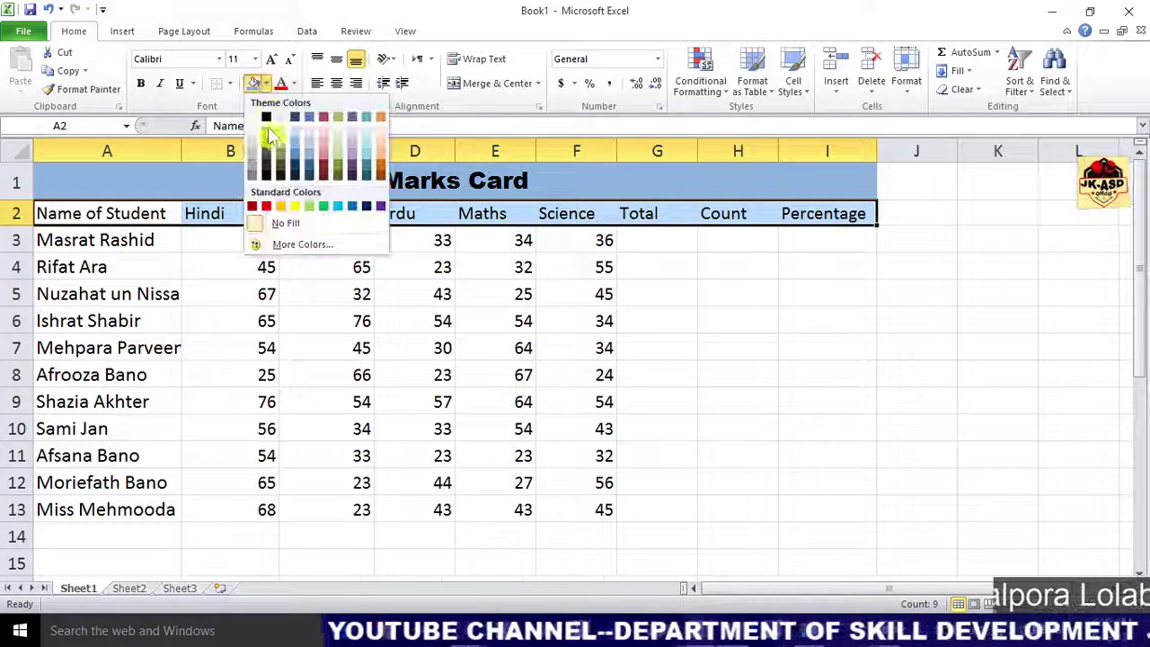
{"action": "left_click", "coordinate": [283, 154]}
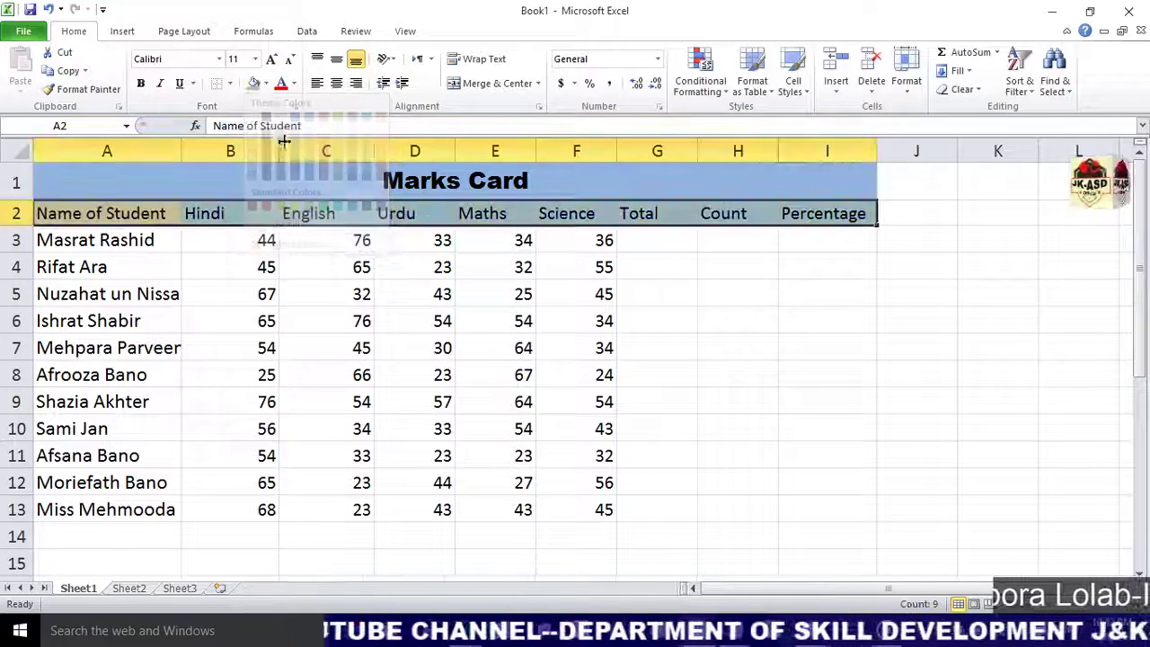
{"action": "left_click", "coordinate": [141, 87]}
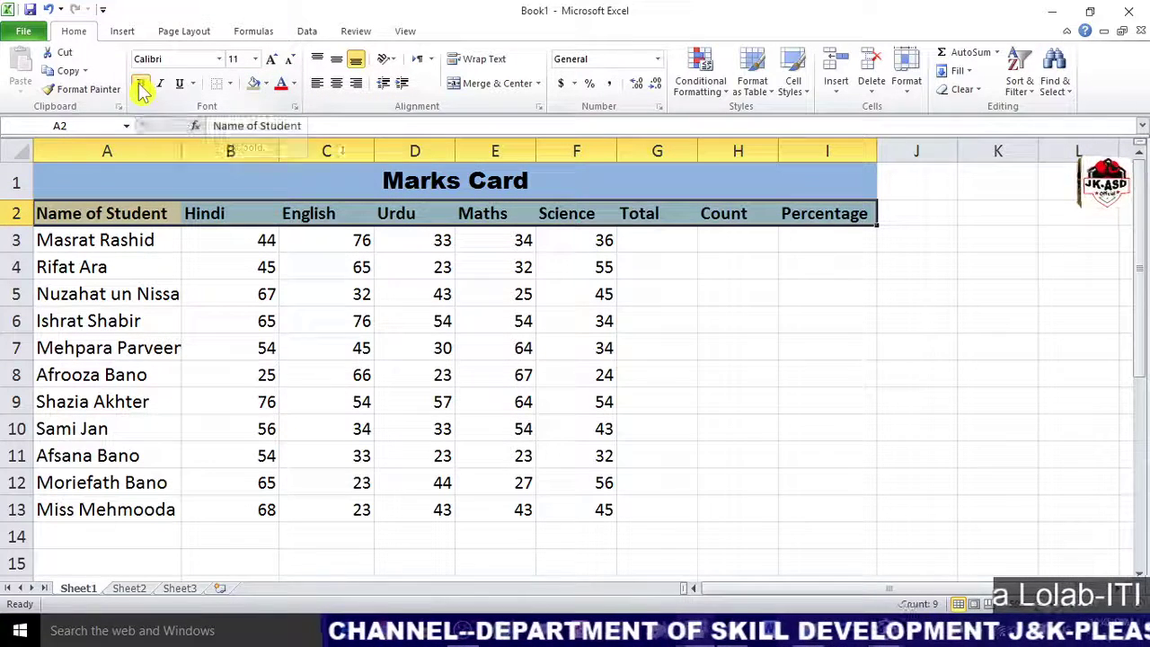
{"action": "left_click", "coordinate": [338, 86]}
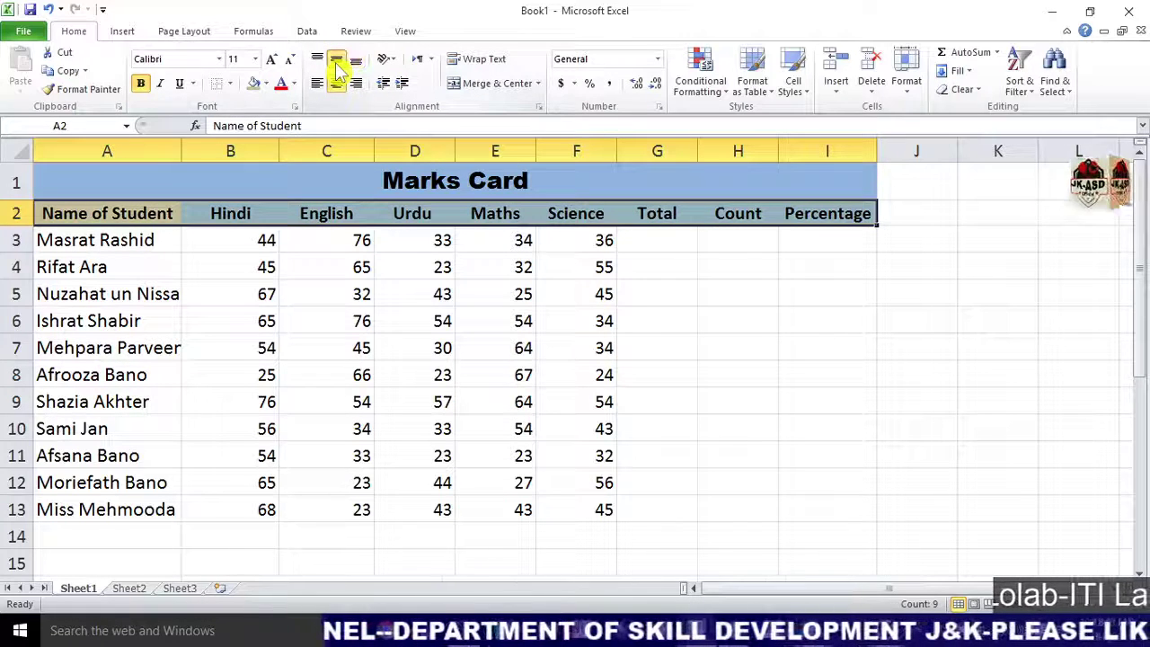
{"action": "left_click", "coordinate": [758, 336]}
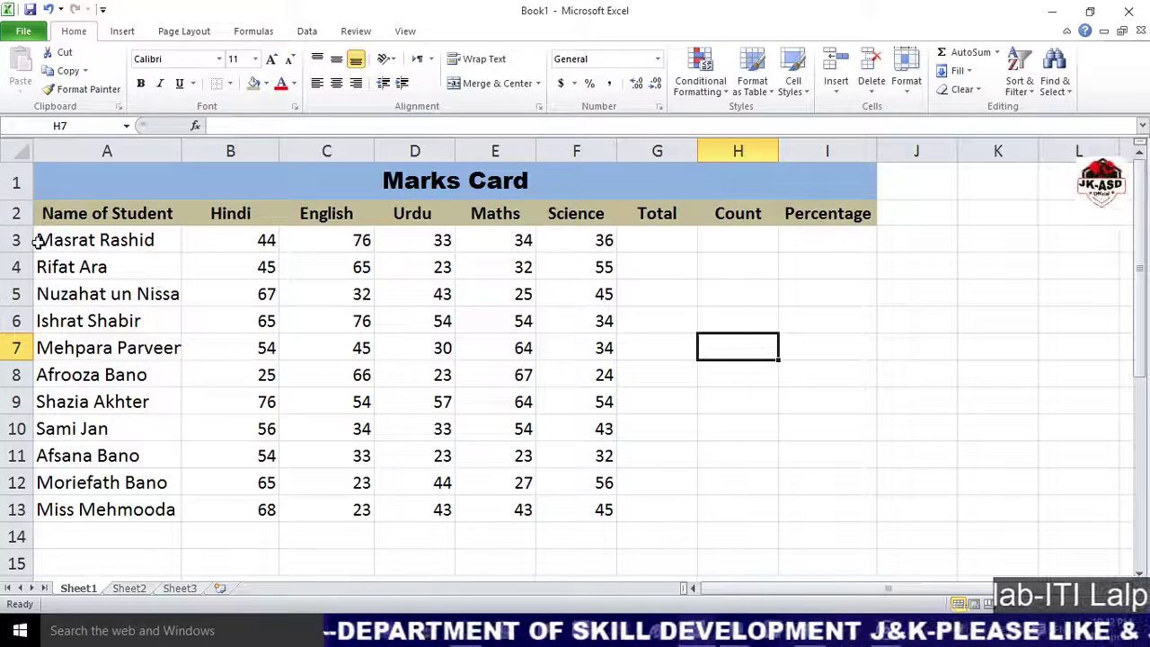
{"action": "left_click", "coordinate": [40, 243]}
- Fill the student mark rows A3:I13 with the tan theme colour
{"action": "mouse_move", "coordinate": [166, 250]}
{"action": "left_mouse_down"}
{"action": "mouse_move", "coordinate": [559, 492]}
{"action": "mouse_move", "coordinate": [809, 489]}
{"action": "mouse_move", "coordinate": [811, 505]}
{"action": "left_mouse_up"}
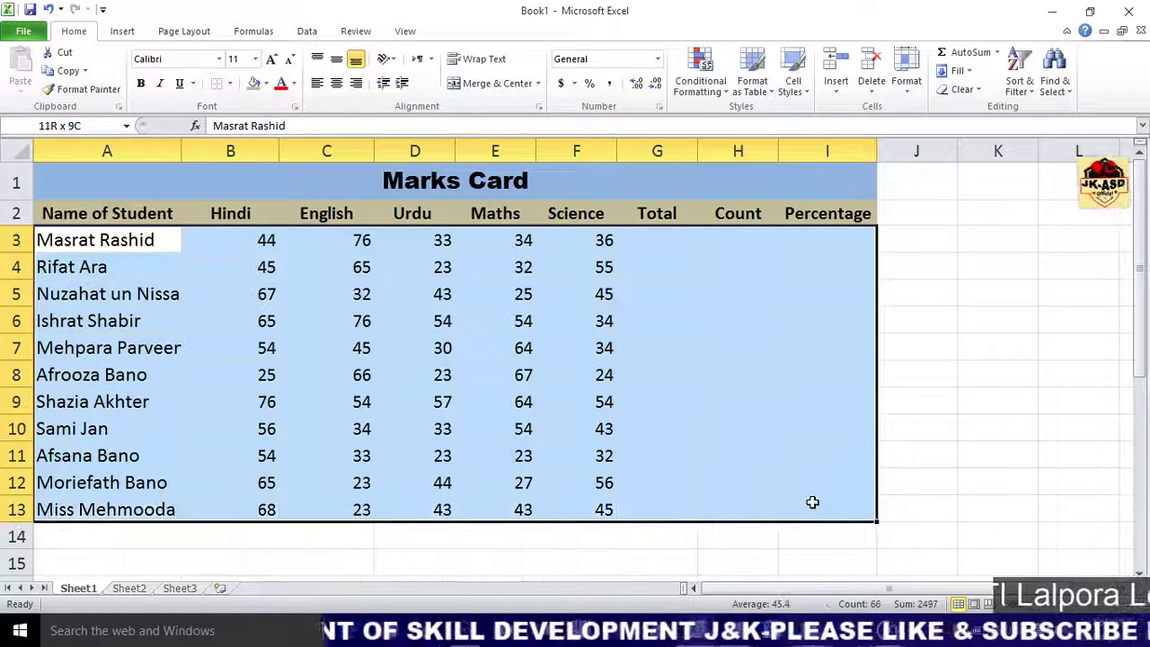
{"action": "left_click", "coordinate": [266, 82]}
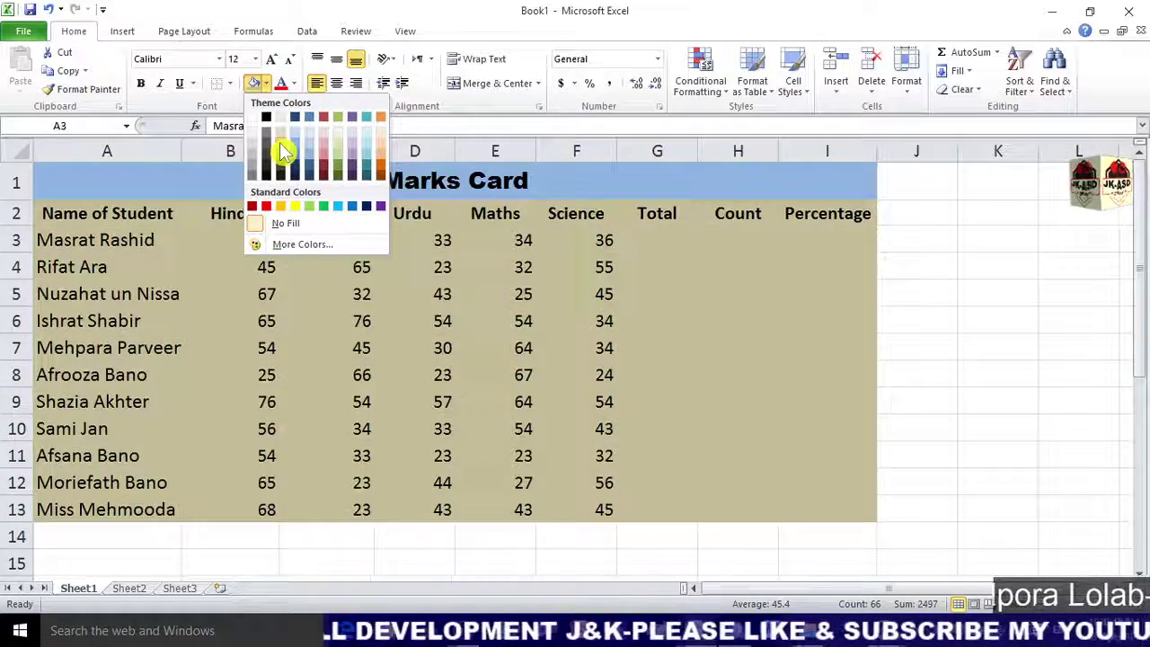
{"action": "left_click", "coordinate": [294, 143]}
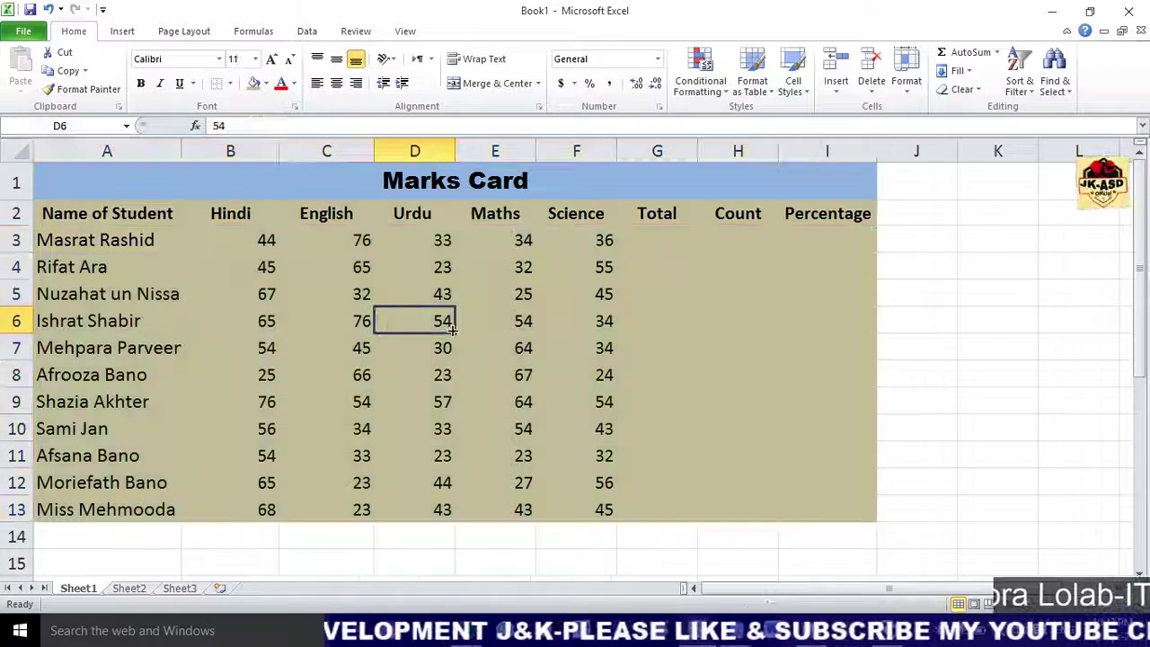
{"action": "left_click", "coordinate": [447, 322]}
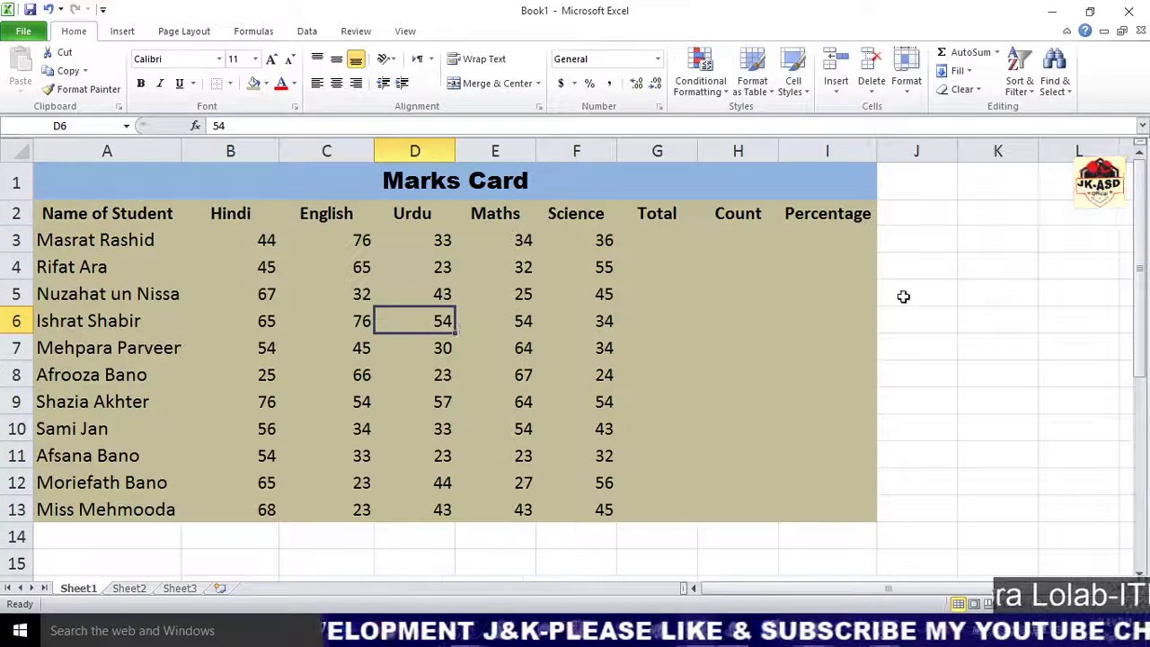
{"action": "left_click", "coordinate": [903, 297]}
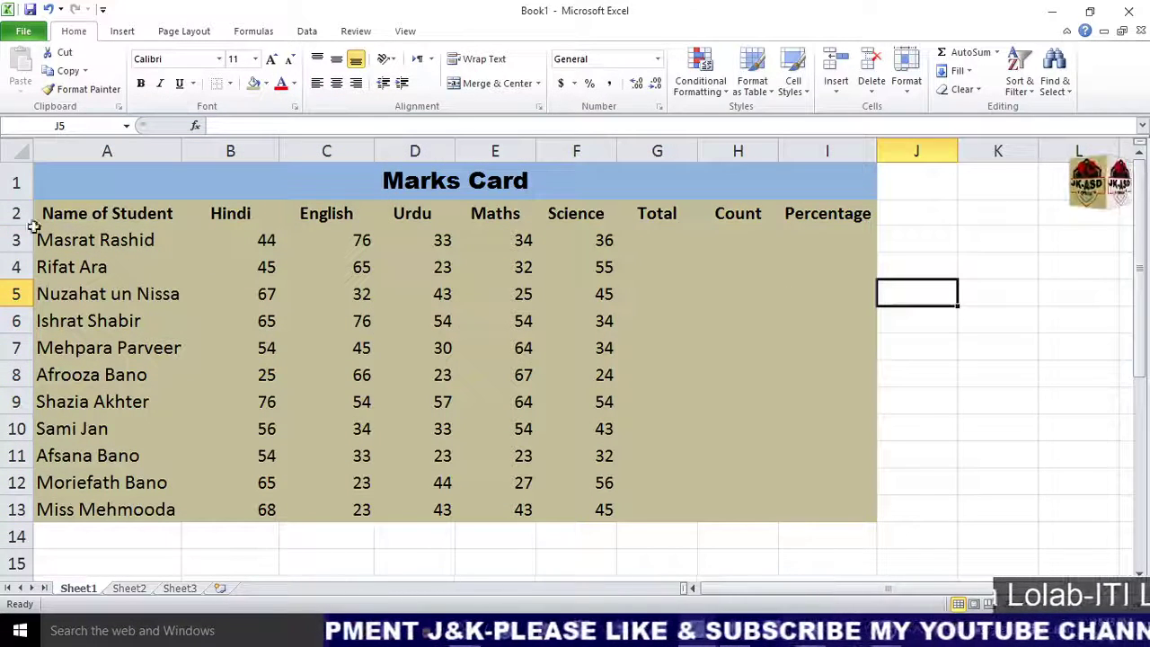
- Apply All Borders to every cell of the table A1:I13
{"action": "left_click_drag", "start_coordinate": [41, 171], "coordinate": [165, 510]}
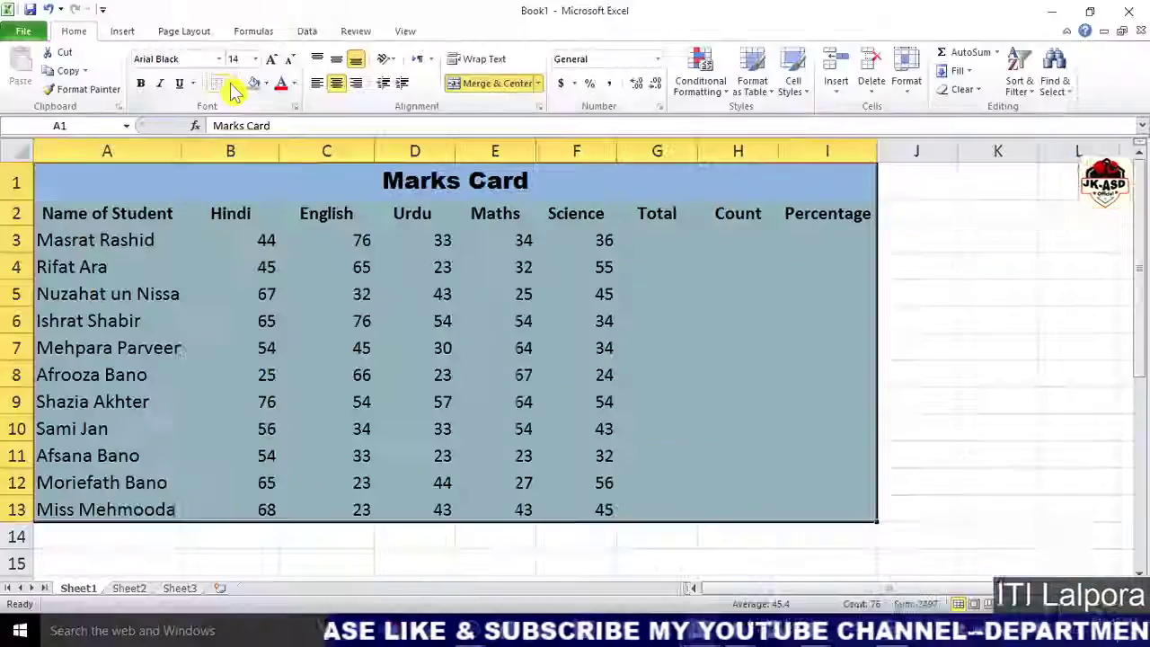
{"action": "left_click", "coordinate": [231, 84]}
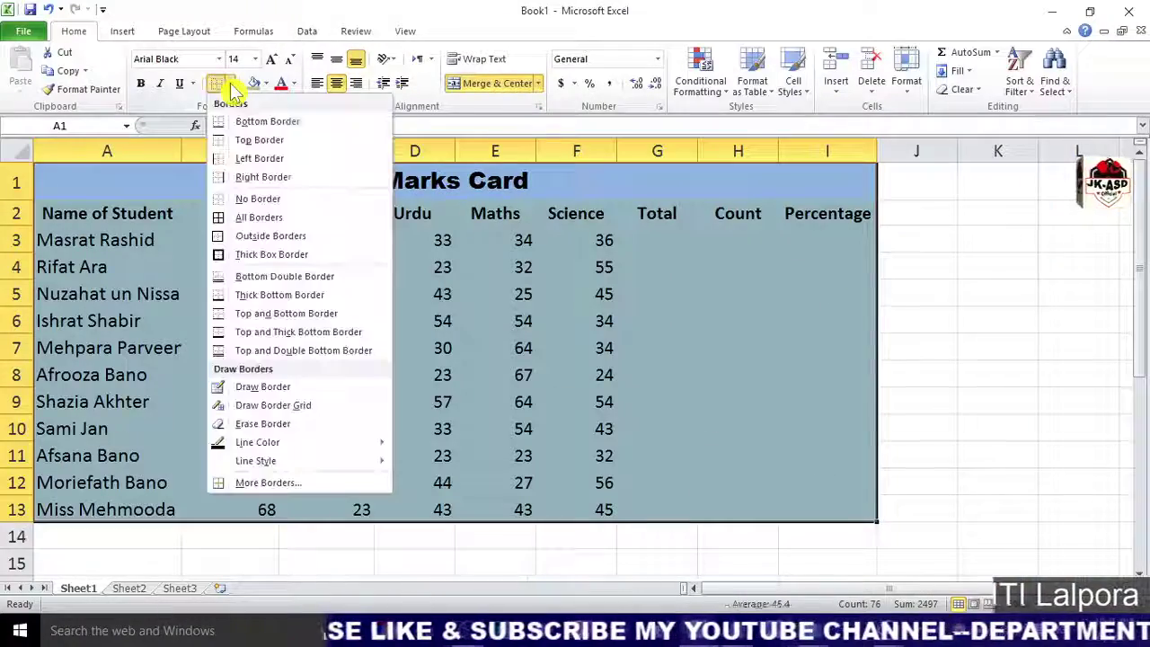
{"action": "left_click", "coordinate": [254, 219]}
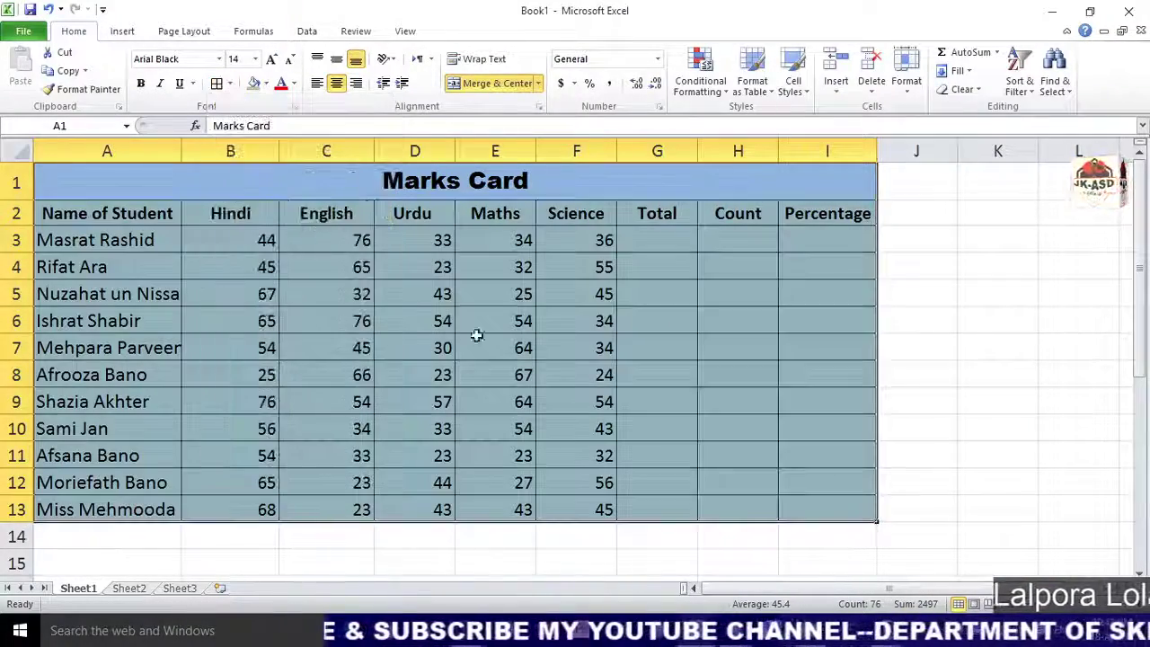
{"action": "left_click", "coordinate": [624, 556]}
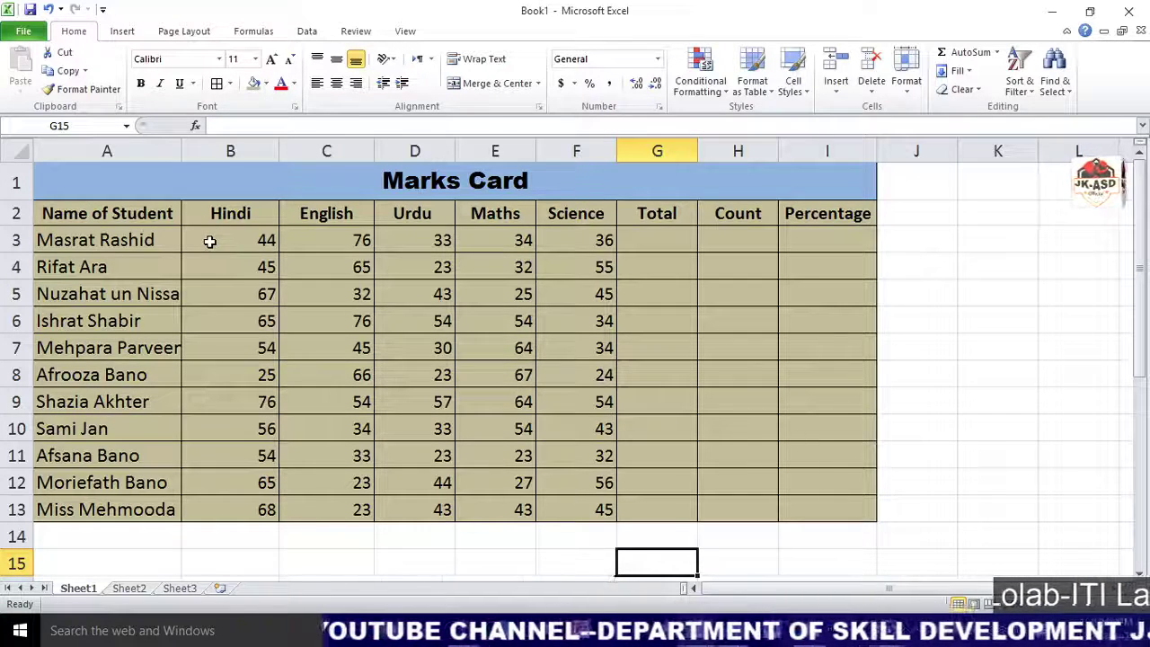
- Sum the first student's marks B3:F3 into G3 with AutoSum, giving 223
{"action": "left_click_drag", "start_coordinate": [199, 234], "coordinate": [403, 243]}
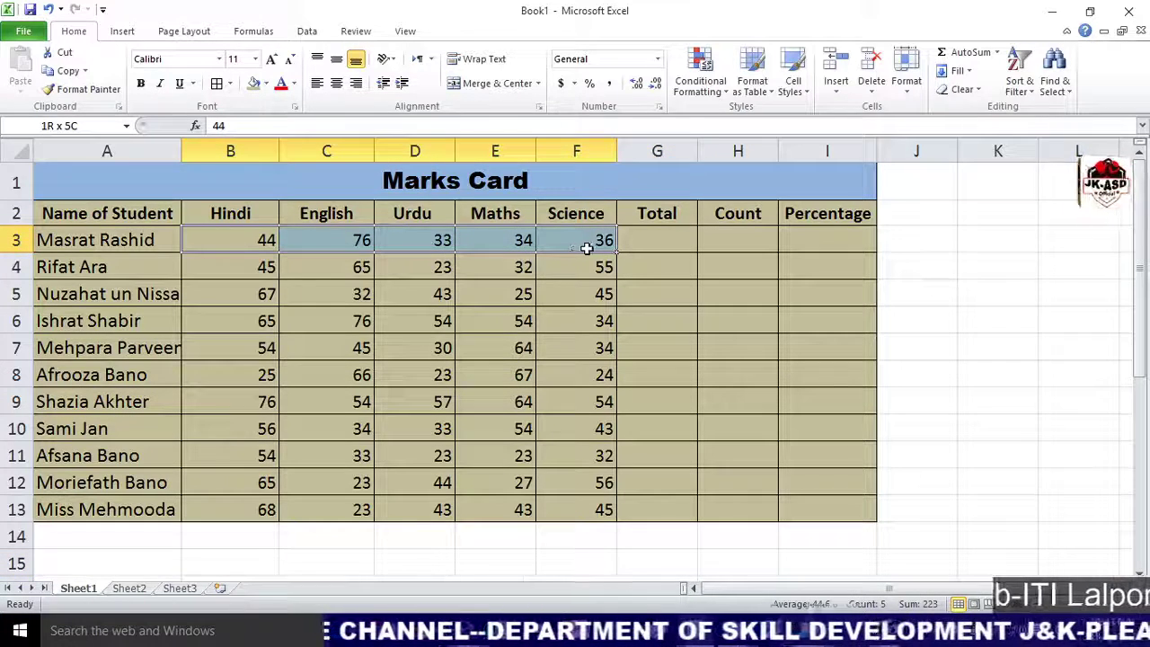
{"action": "left_click_drag", "start_coordinate": [403, 243], "coordinate": [588, 242]}
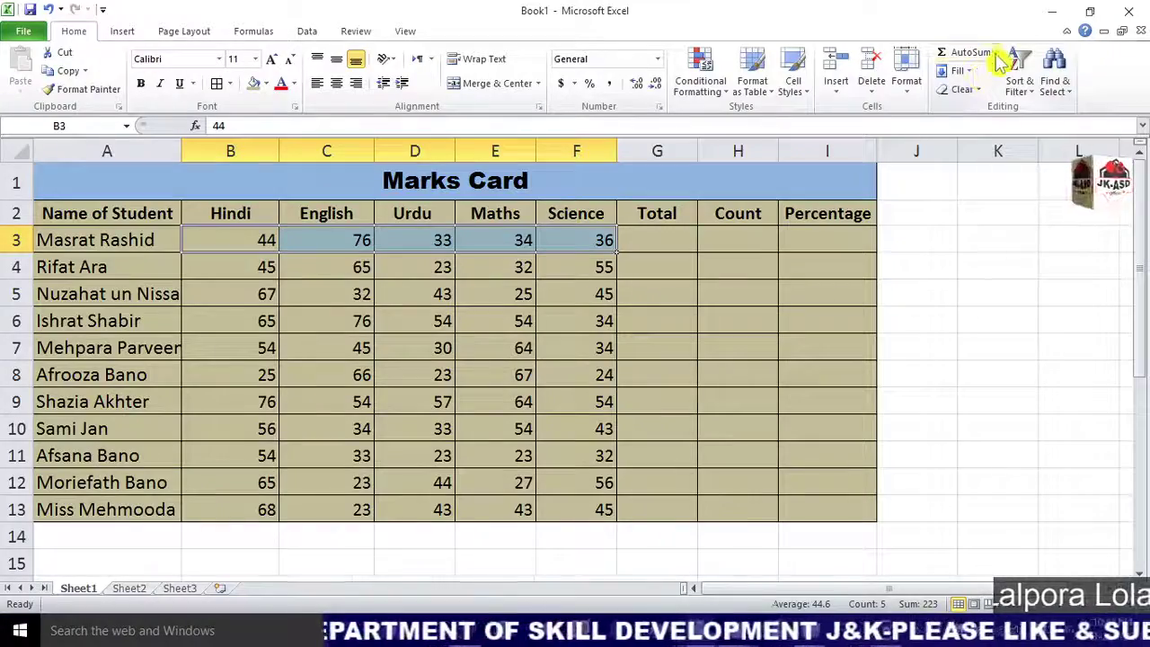
{"action": "left_click", "coordinate": [998, 54]}
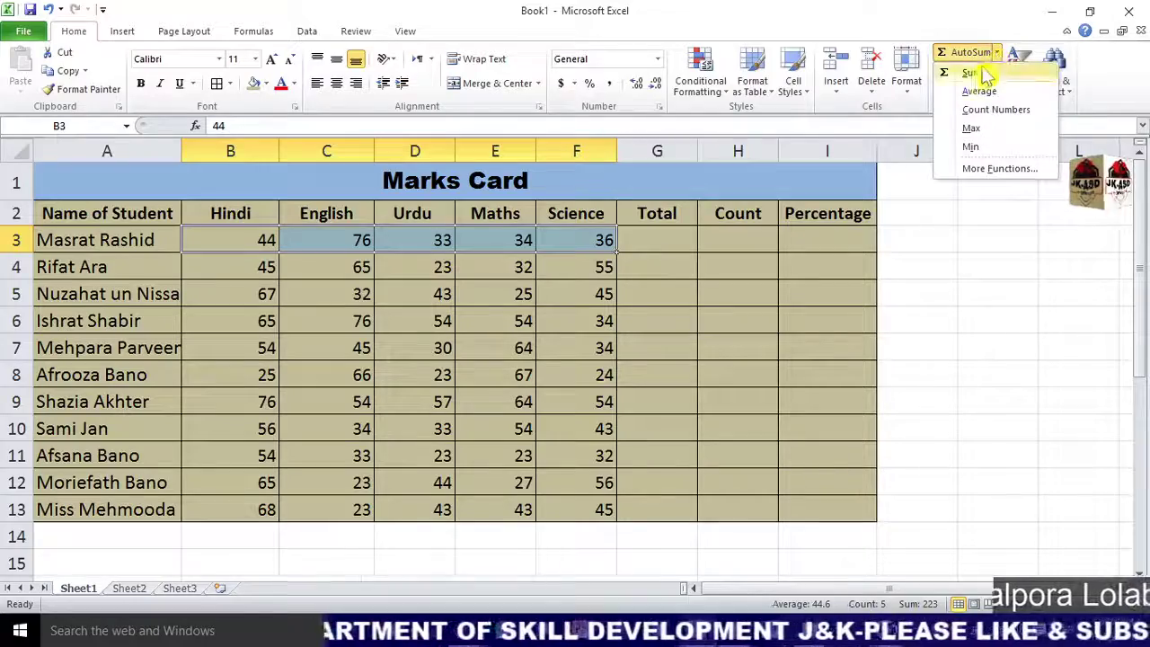
{"action": "left_click", "coordinate": [976, 76]}
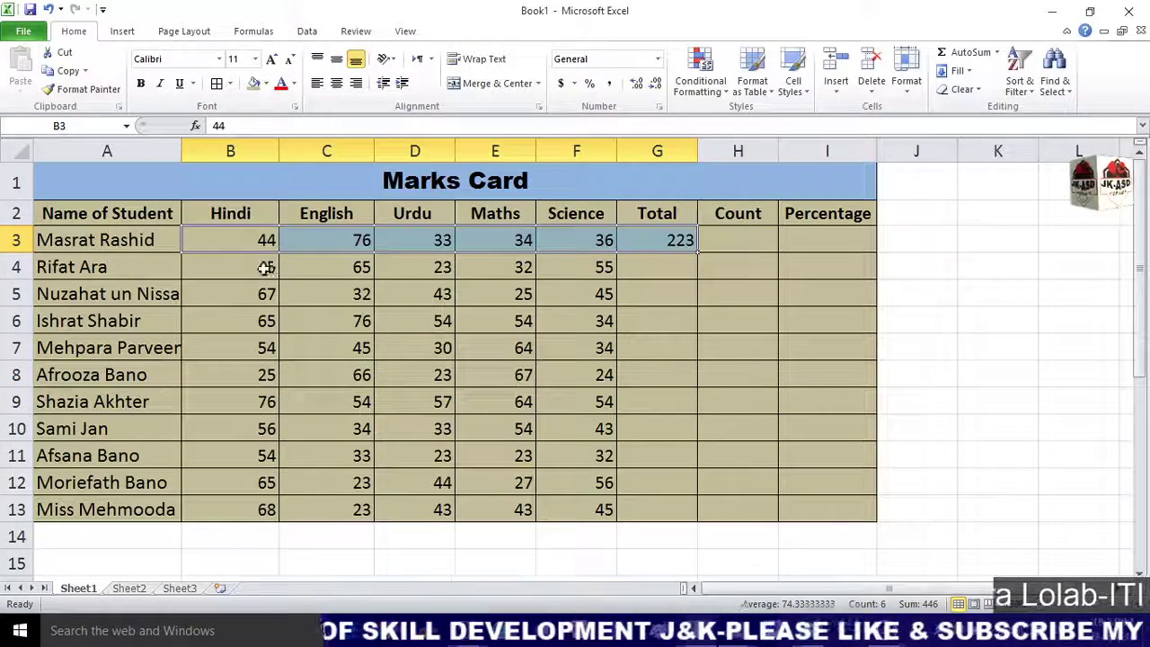
{"action": "left_click", "coordinate": [253, 259]}
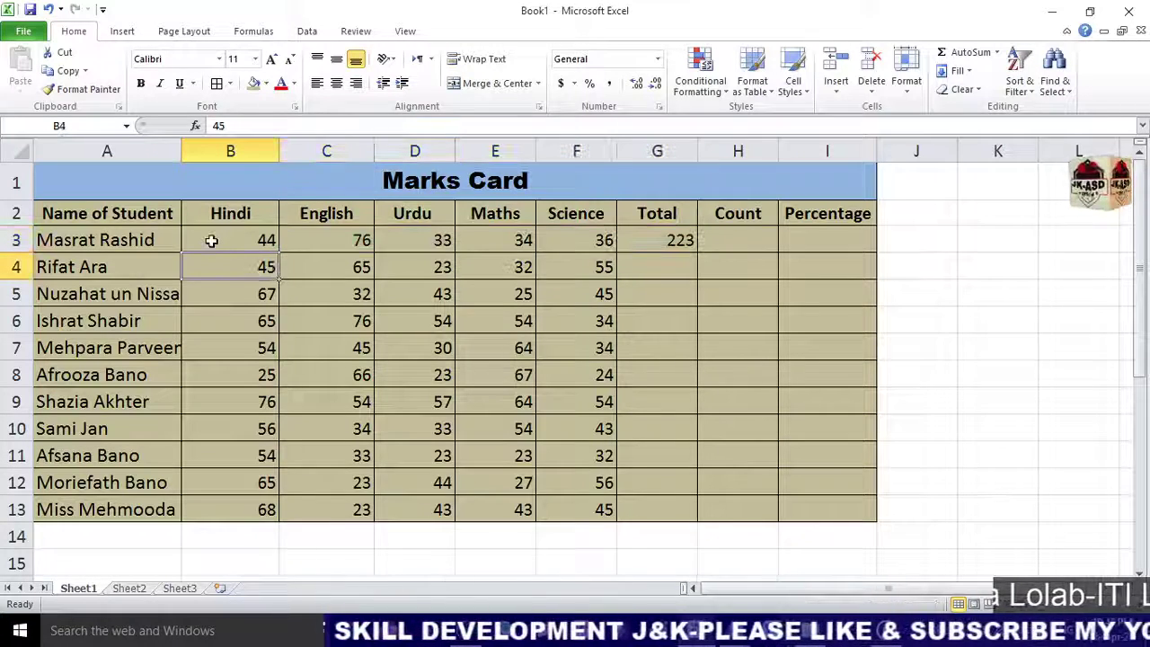
{"action": "left_click_drag", "start_coordinate": [220, 239], "coordinate": [611, 239]}
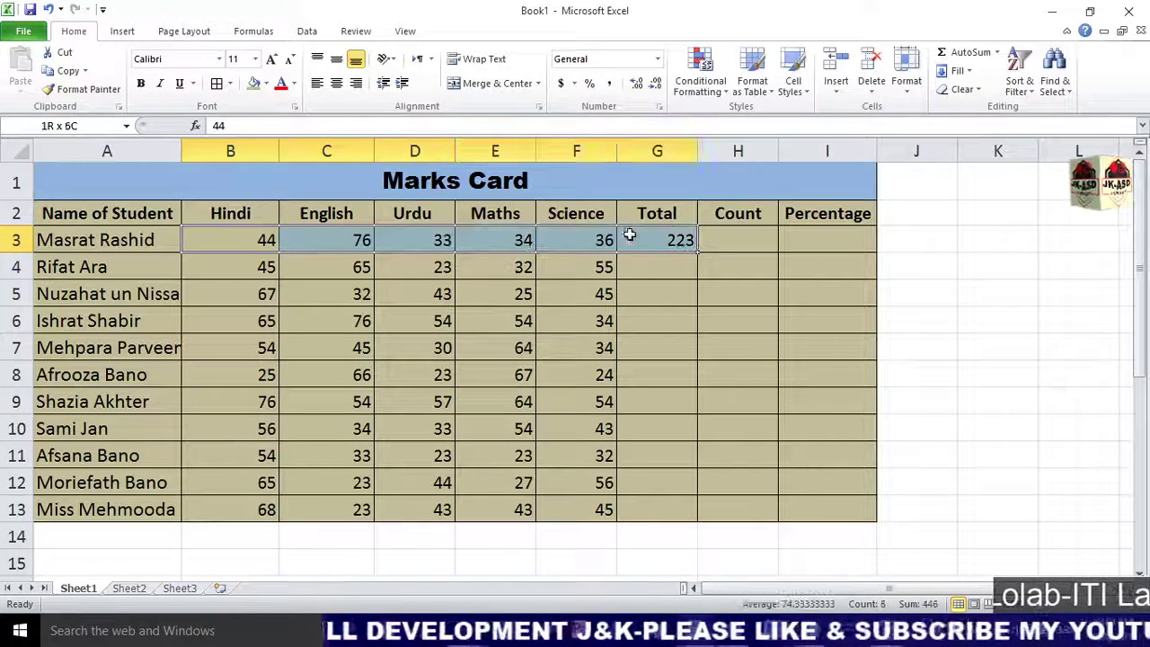
{"action": "left_click", "coordinate": [719, 284]}
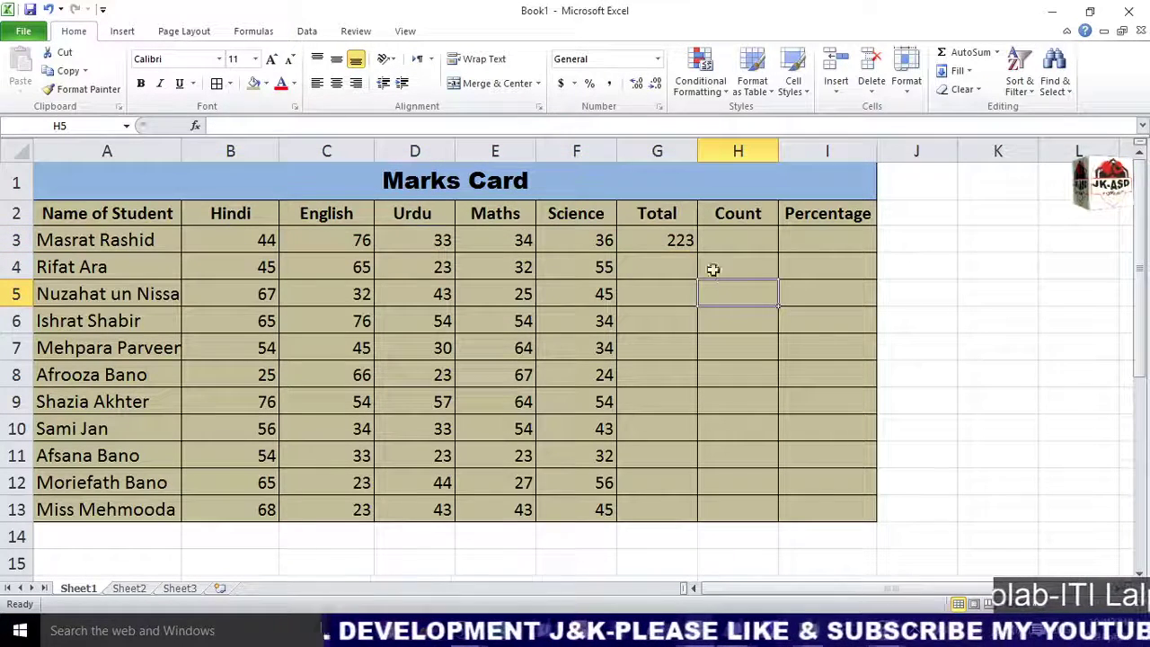
- Copy the =SUM formula in G3 down to G13 for every student
{"action": "left_click", "coordinate": [679, 240]}
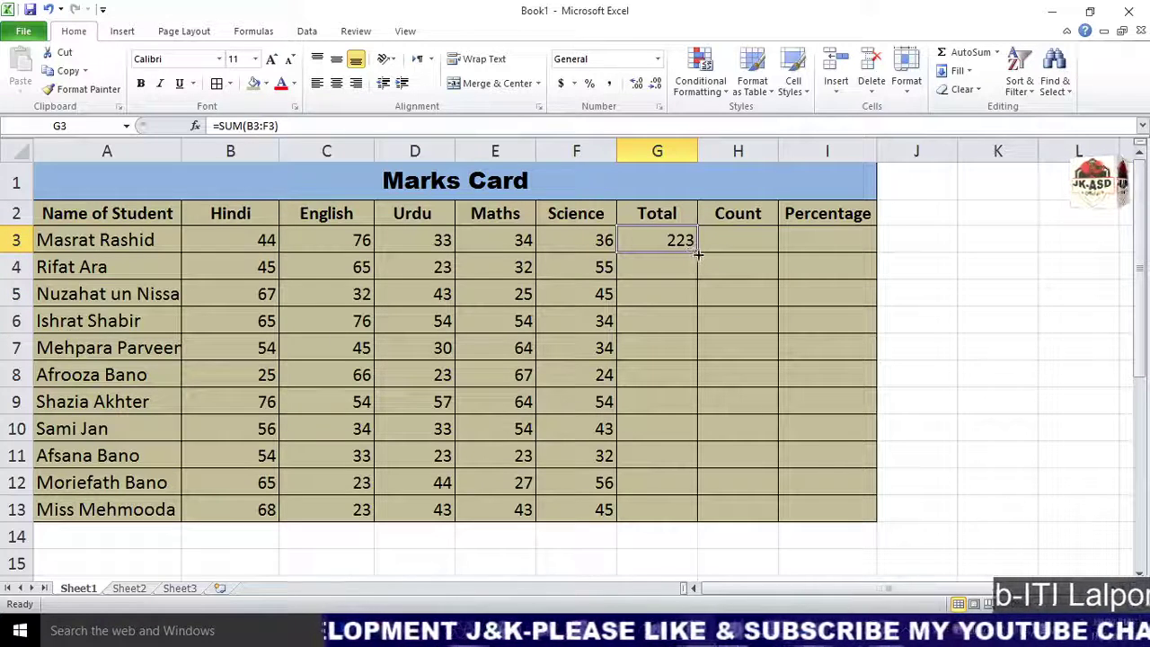
{"action": "left_click_drag", "start_coordinate": [697, 252], "coordinate": [699, 522]}
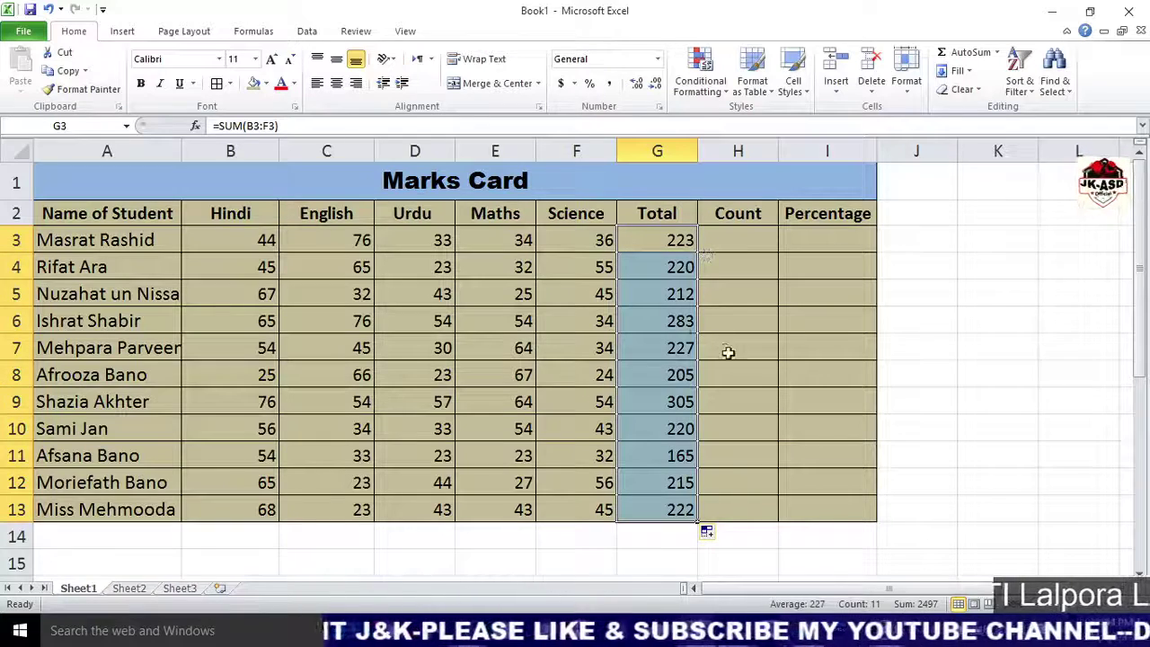
{"action": "left_click", "coordinate": [753, 397]}
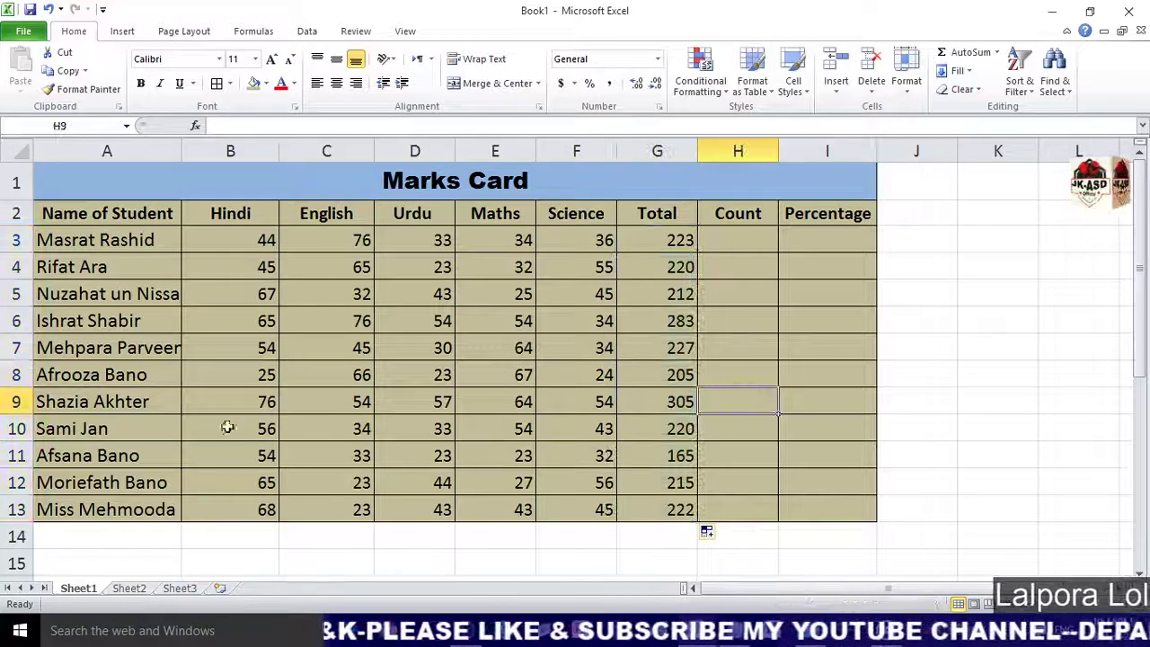
{"action": "left_click", "coordinate": [673, 239]}
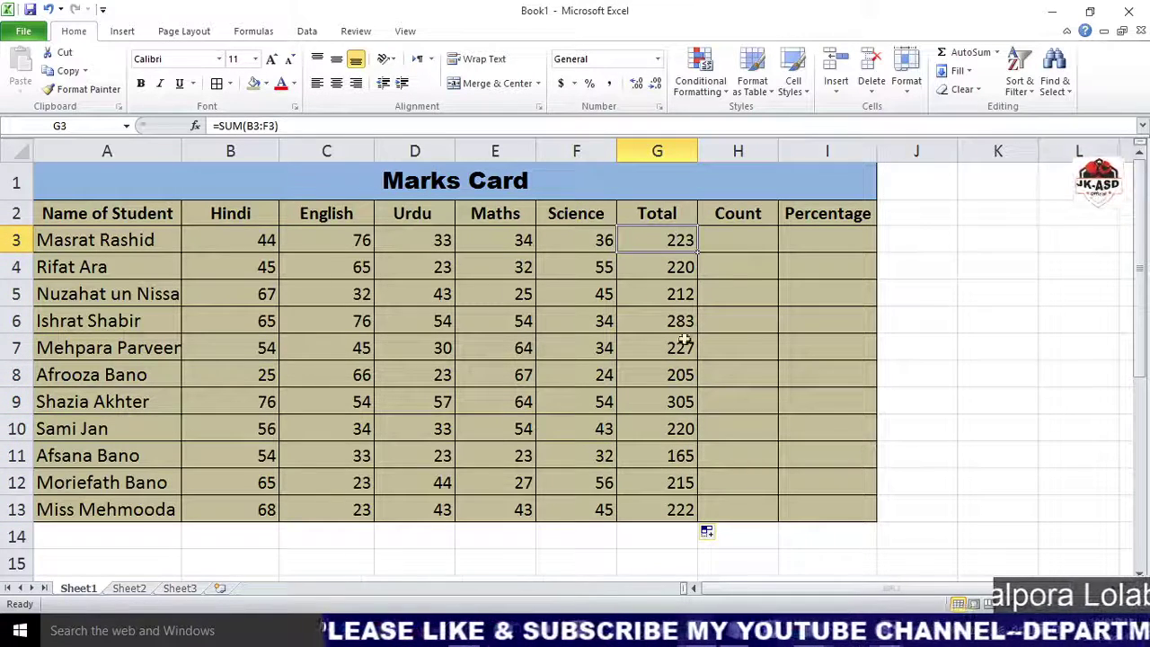
- Center the subject marks and totals in B3:G13
{"action": "left_click", "coordinate": [654, 514]}
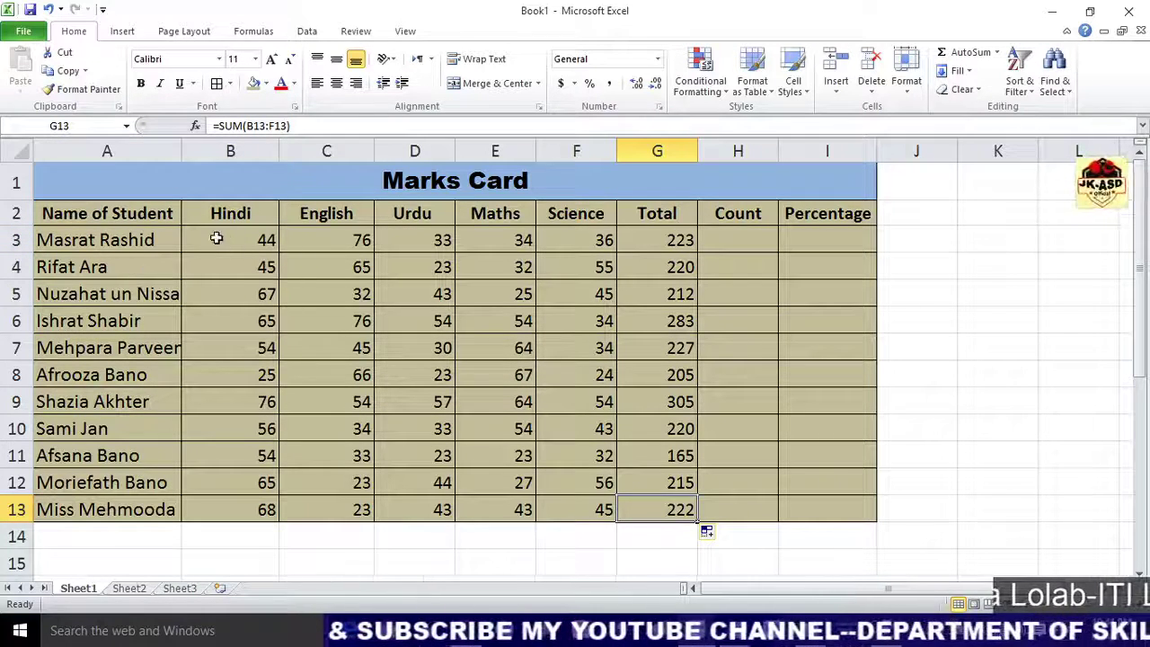
{"action": "left_click_drag", "start_coordinate": [216, 240], "coordinate": [660, 510]}
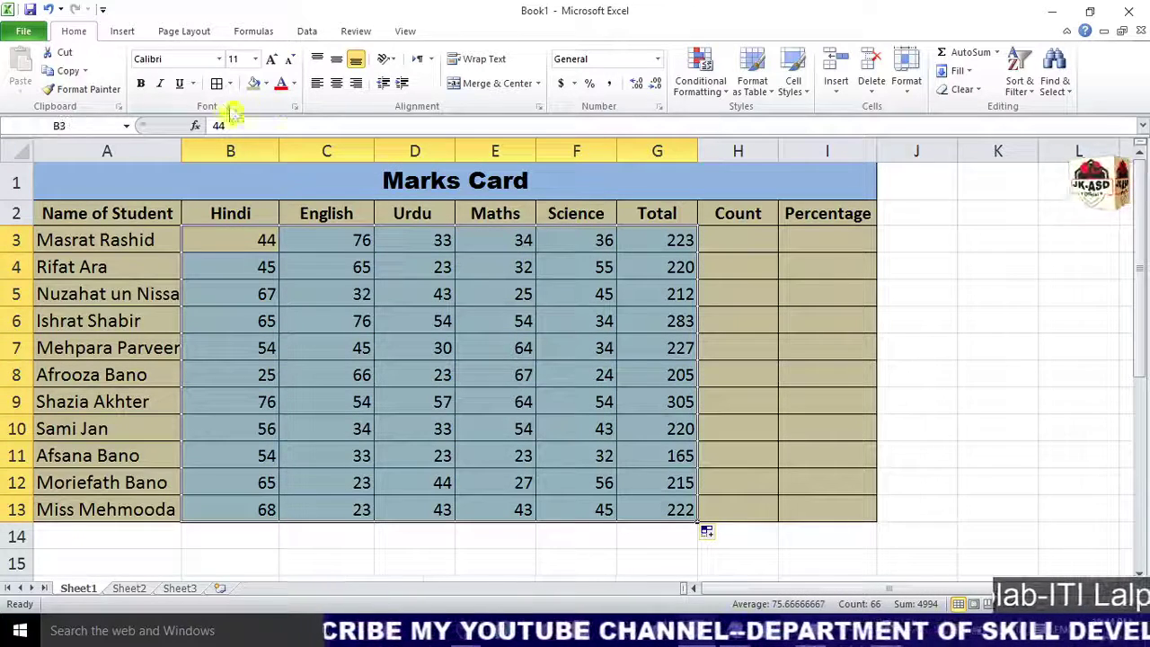
{"action": "left_click", "coordinate": [337, 82]}
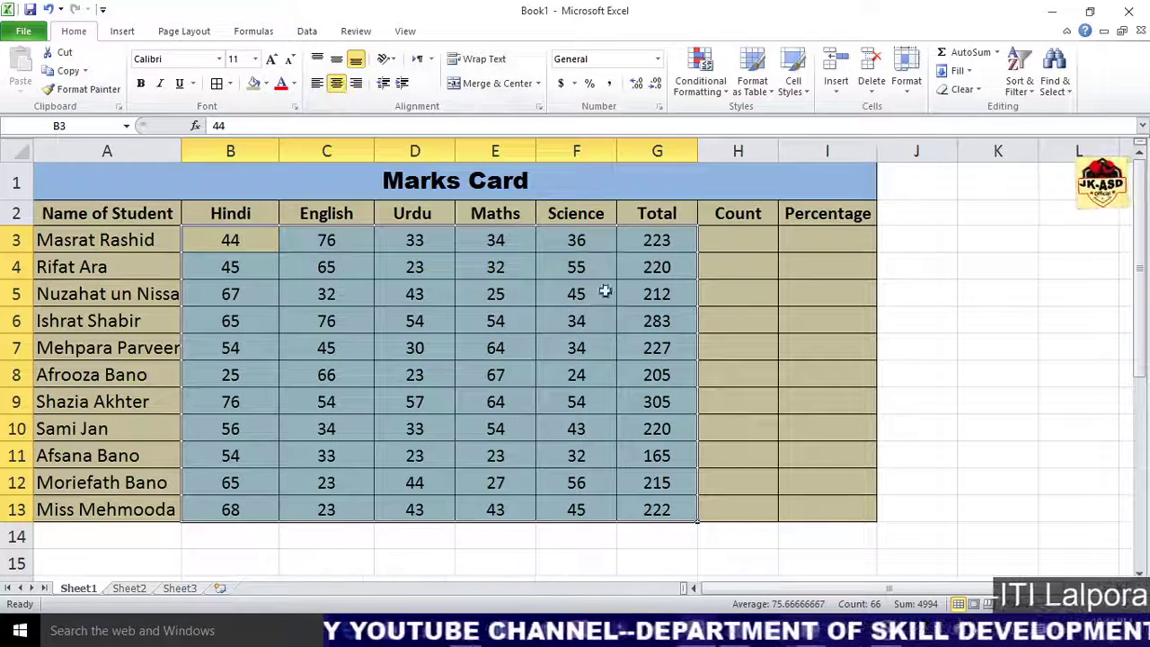
{"action": "left_click", "coordinate": [757, 313]}
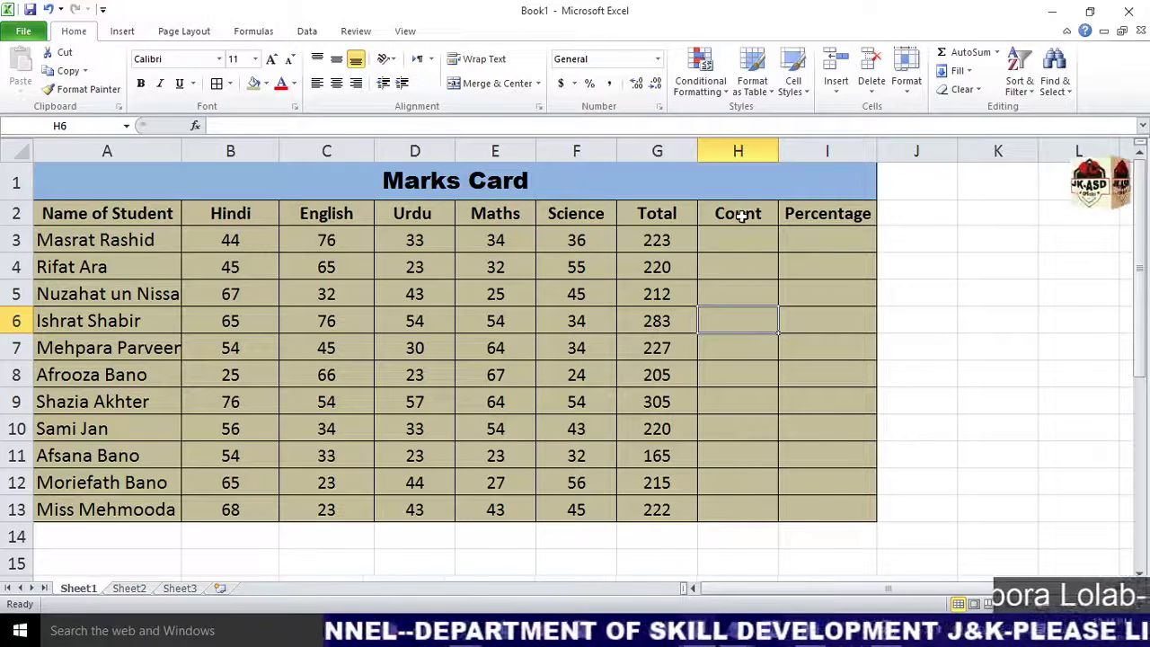
- Select cell H3 under the Count heading for the first count formula
{"action": "left_click", "coordinate": [743, 213]}
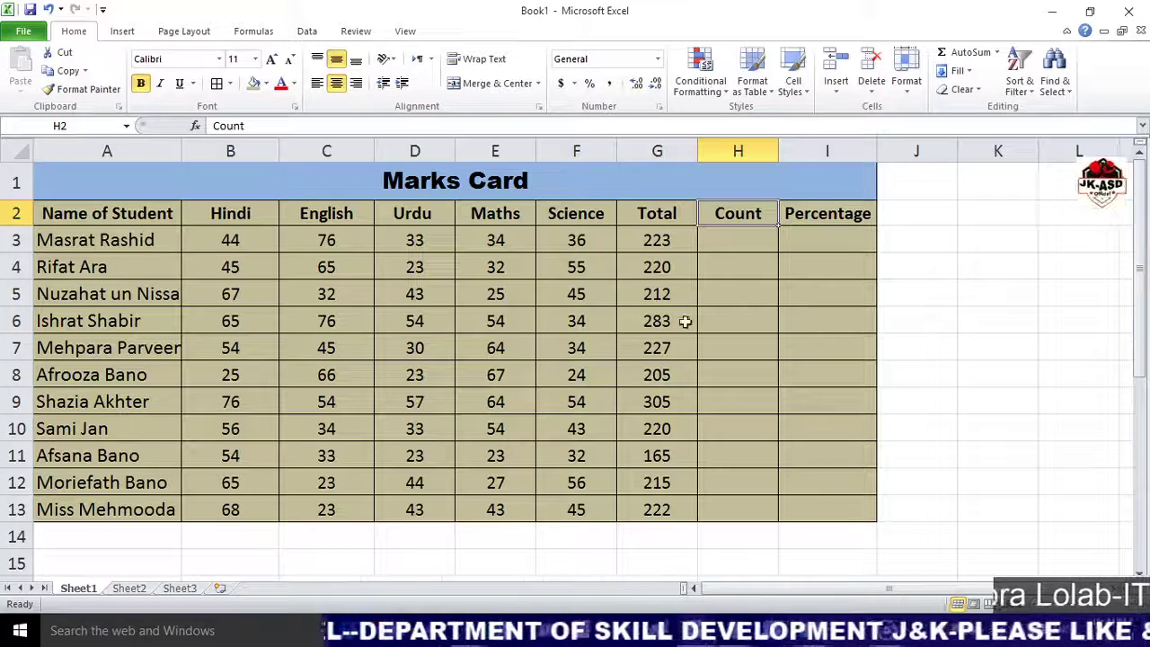
{"action": "left_click", "coordinate": [736, 244]}
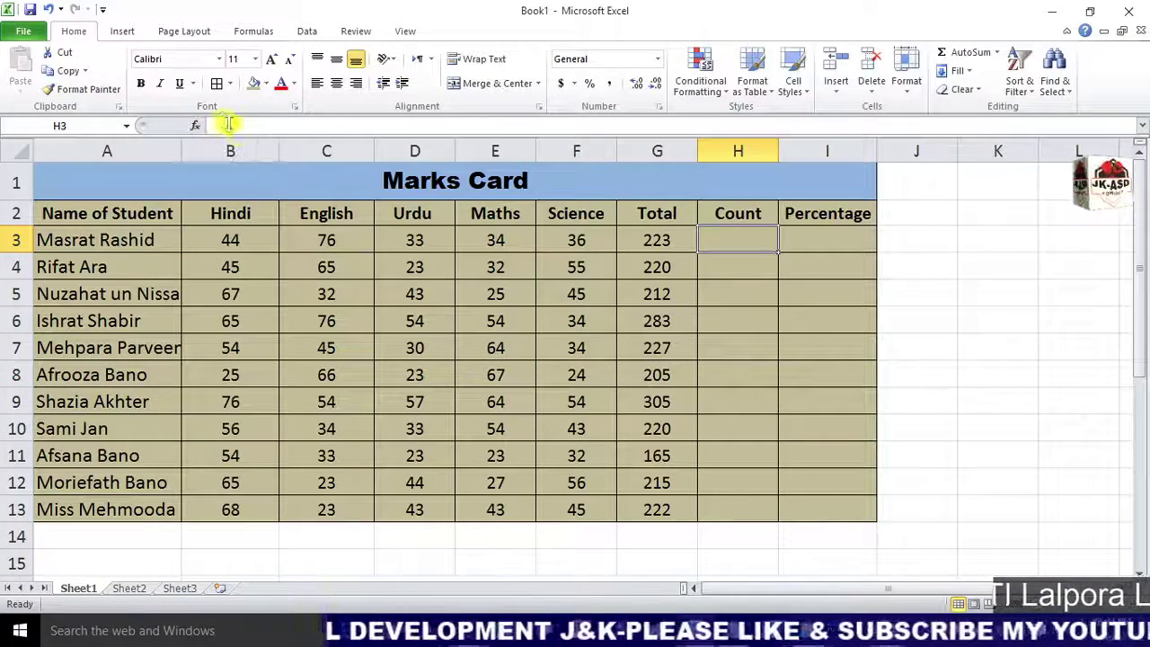
{"action": "left_click", "coordinate": [744, 288]}
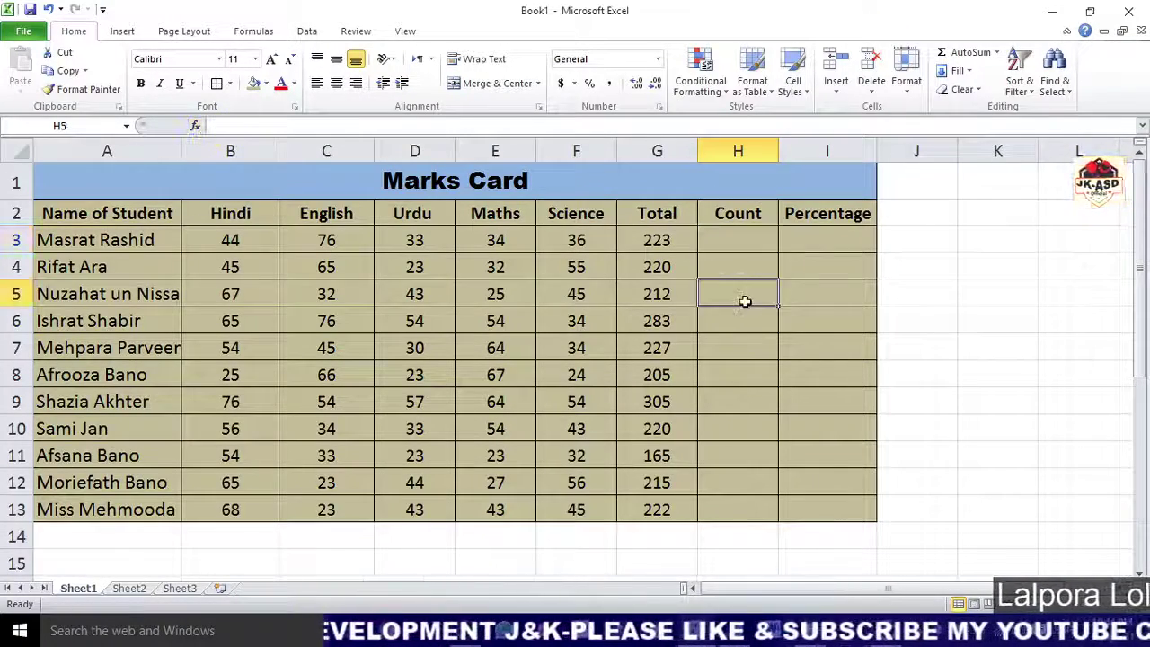
{"action": "left_click", "coordinate": [741, 242]}
{"action": "left_click", "coordinate": [745, 286]}
{"action": "left_click", "coordinate": [731, 239]}
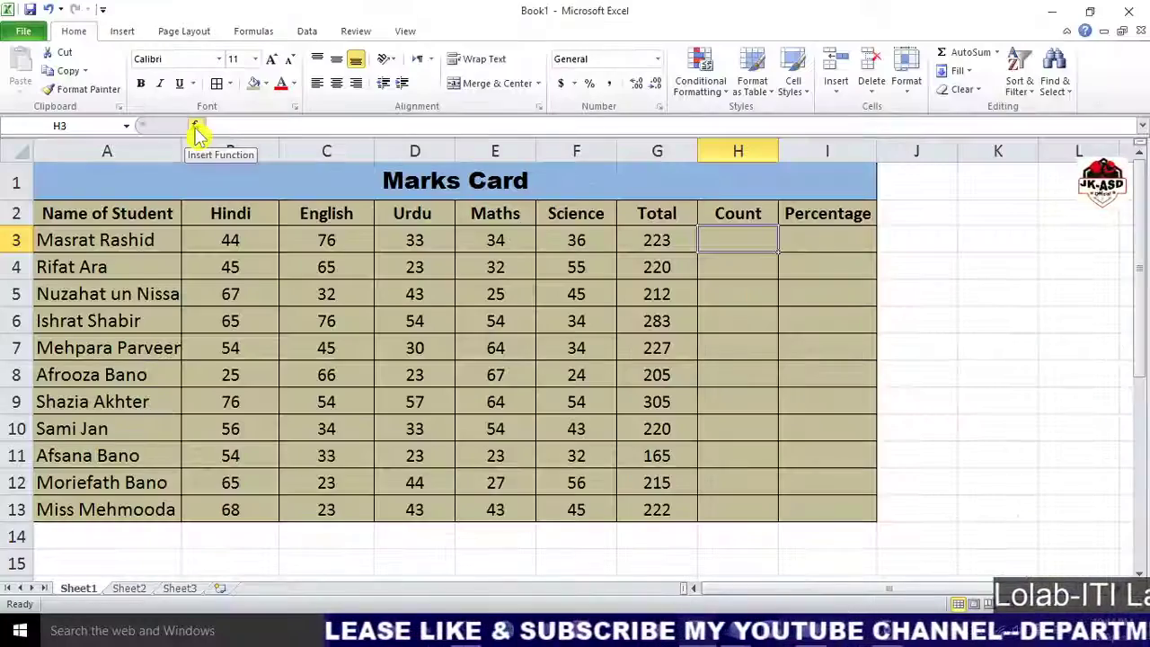
- Open Insert Function for H3 and switch the category to All
{"action": "left_click", "coordinate": [197, 134]}
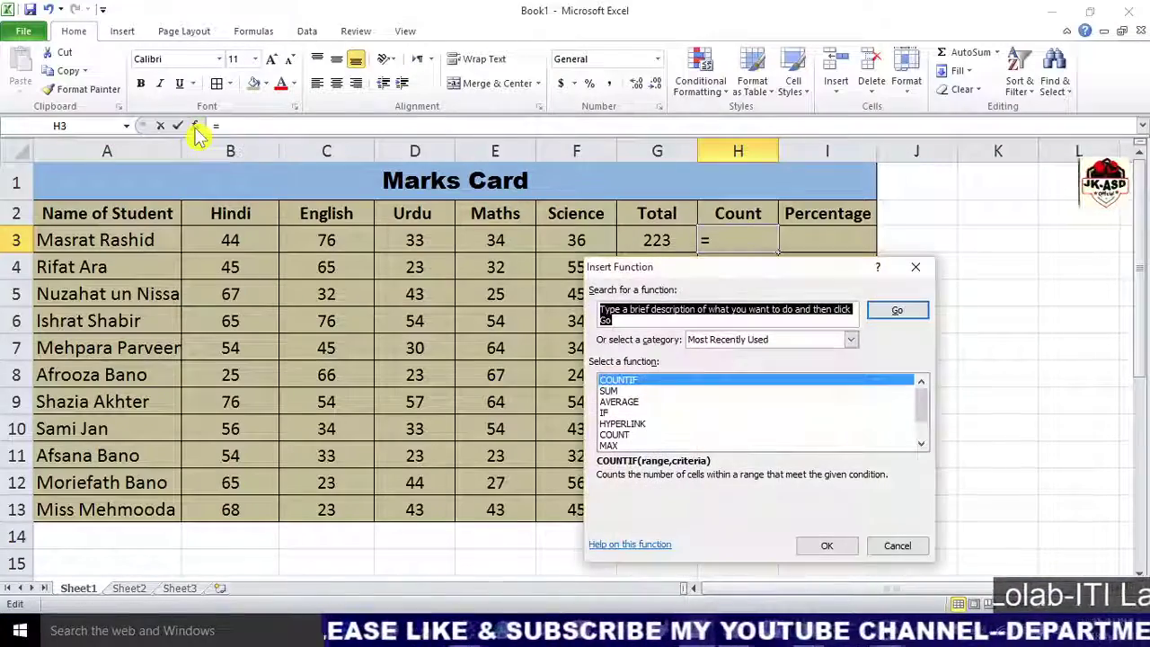
{"action": "left_click_drag", "start_coordinate": [683, 282], "coordinate": [295, 278]}
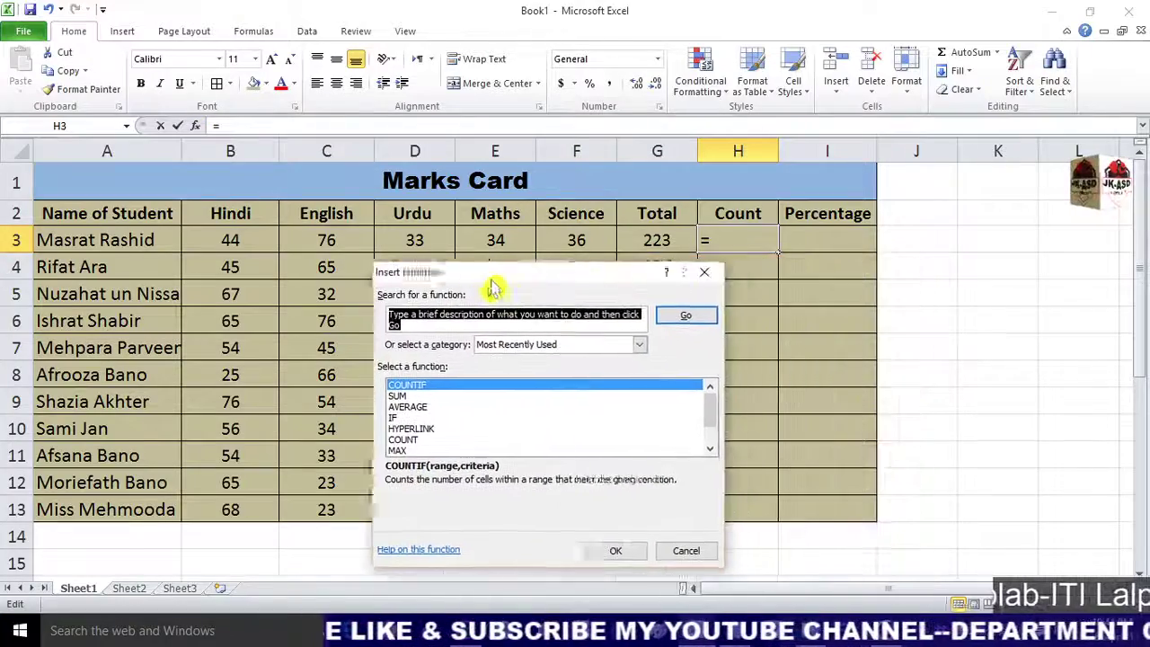
{"action": "left_click_drag", "start_coordinate": [250, 241], "coordinate": [475, 280]}
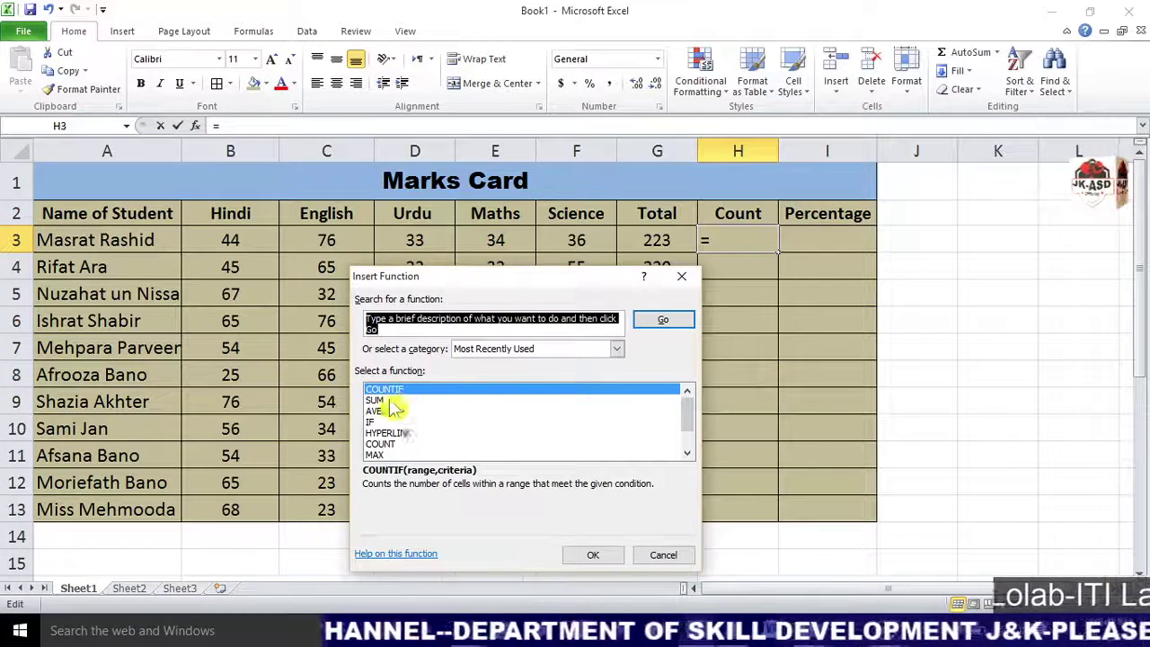
{"action": "mouse_move", "coordinate": [688, 403]}
{"action": "left_mouse_down"}
{"action": "mouse_move", "coordinate": [691, 452]}
{"action": "mouse_move", "coordinate": [688, 416]}
{"action": "left_mouse_up"}
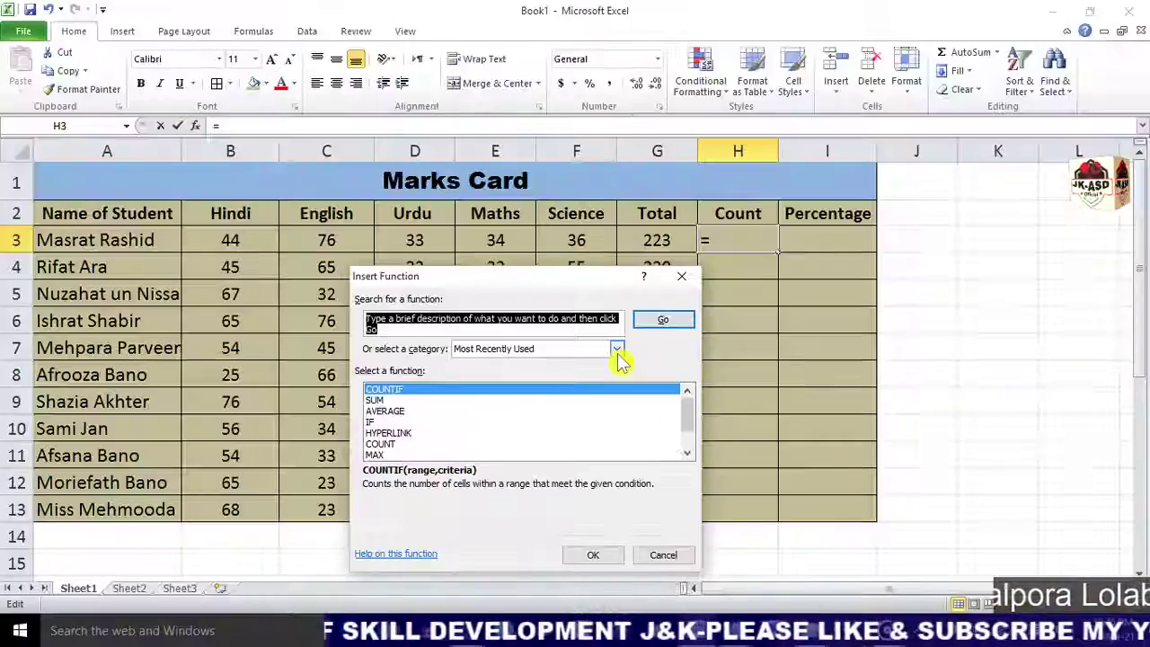
{"action": "left_click", "coordinate": [618, 349]}
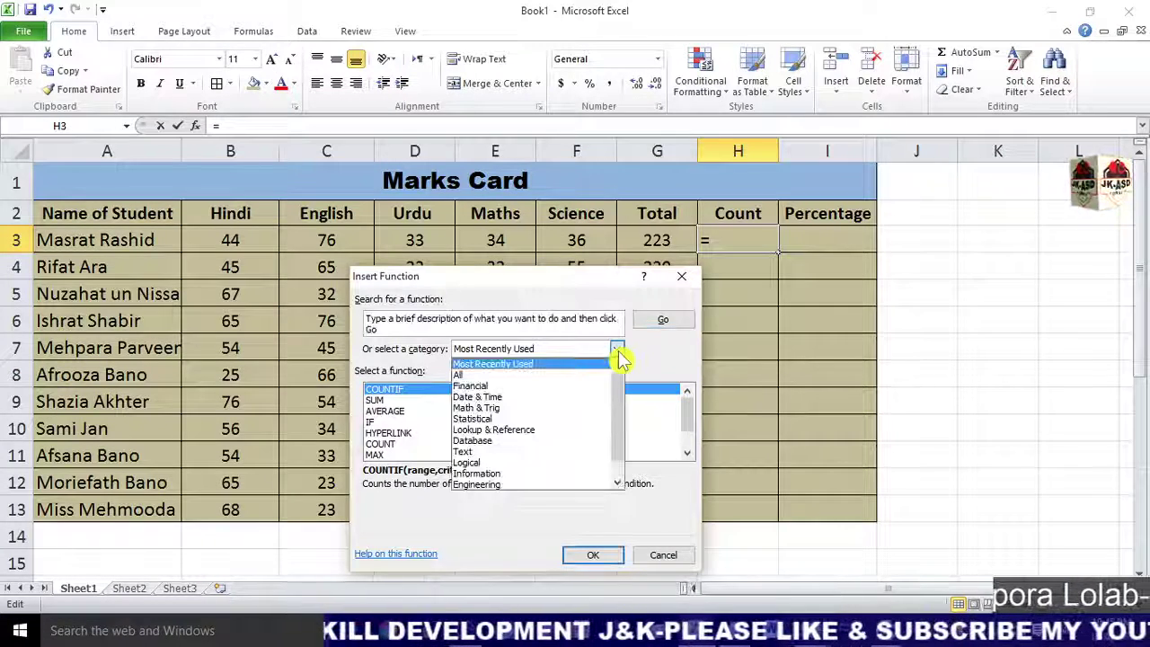
{"action": "left_click", "coordinate": [474, 376]}
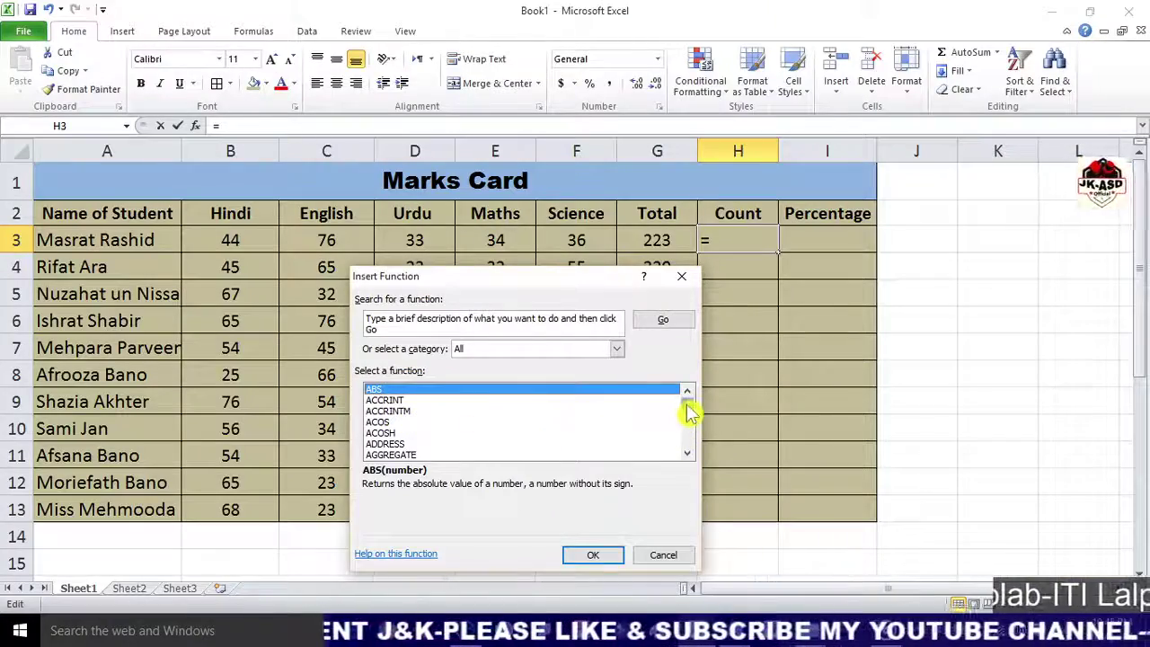
- Pick COUNTIF from the function list and confirm it
{"action": "left_click_drag", "start_coordinate": [688, 418], "coordinate": [688, 415]}
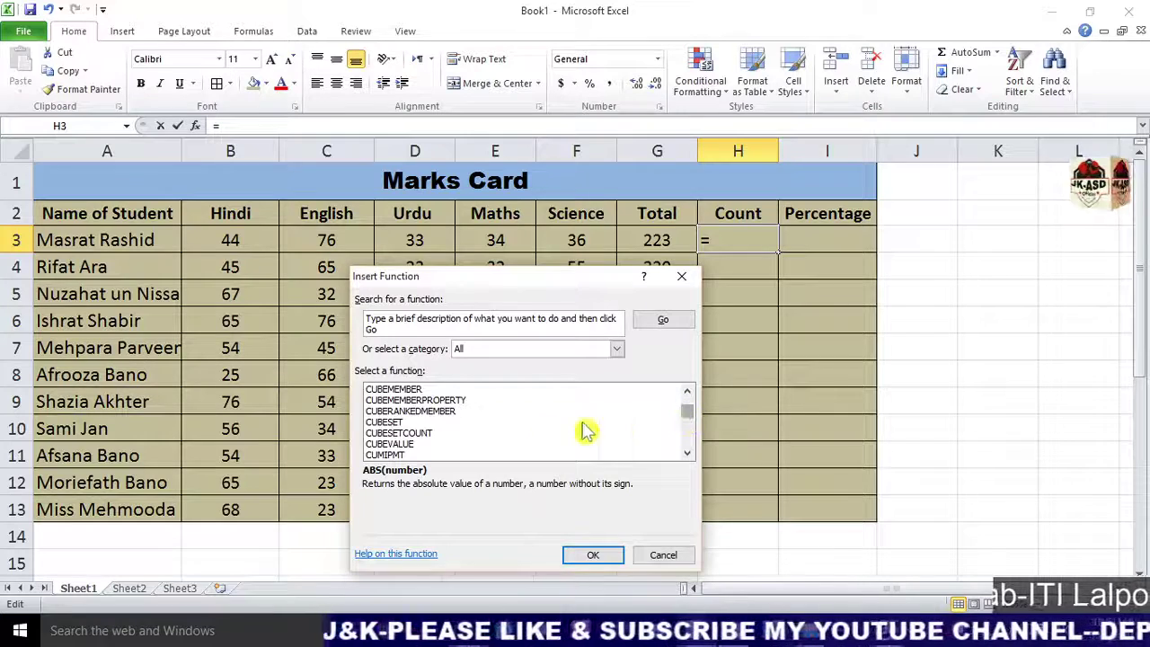
{"action": "left_click", "coordinate": [394, 402]}
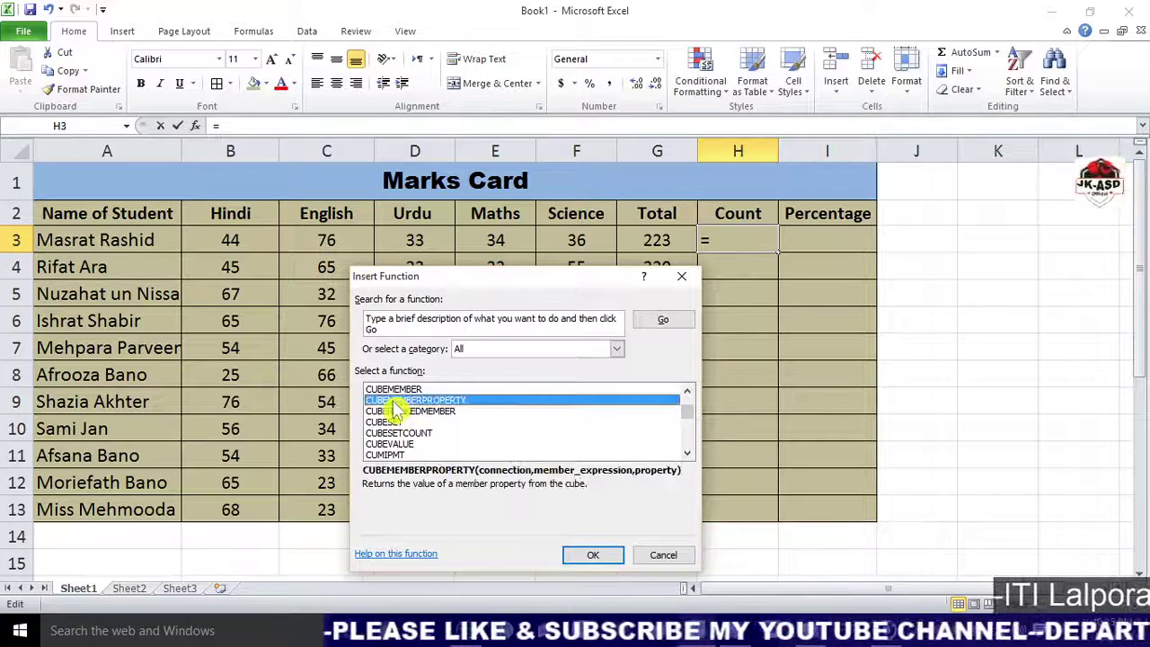
{"action": "left_click", "coordinate": [404, 411]}
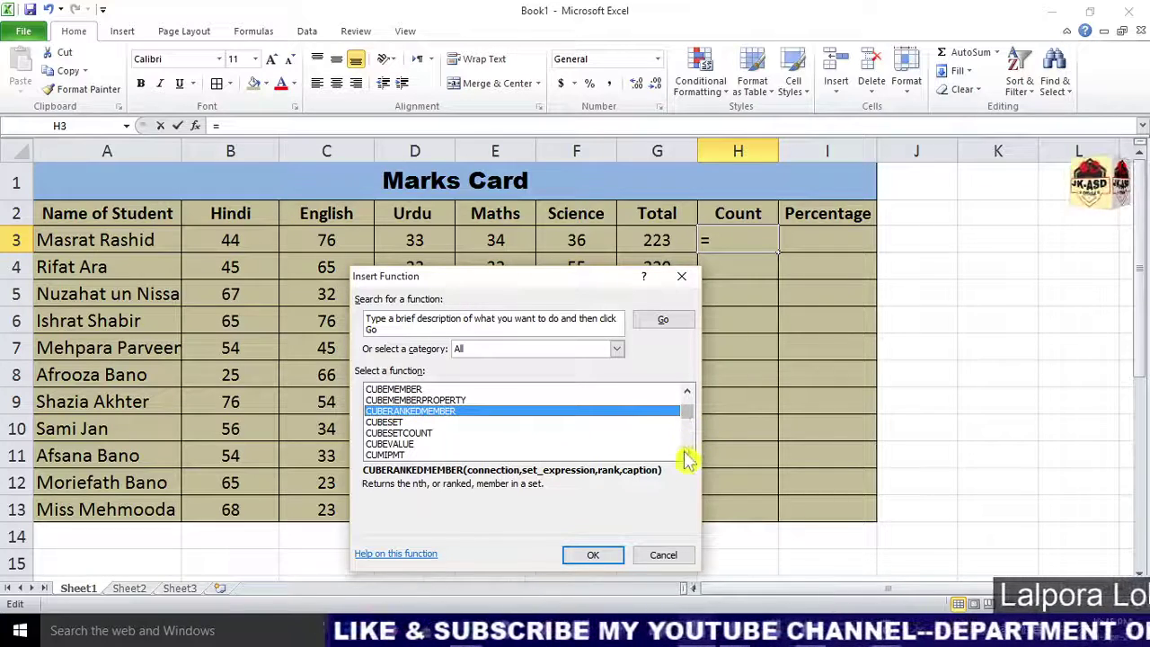
{"action": "left_click_drag", "start_coordinate": [689, 405], "coordinate": [689, 399]}
{"action": "scroll", "coordinate": [690, 399], "scroll_direction": "up", "scroll_amount": 4}
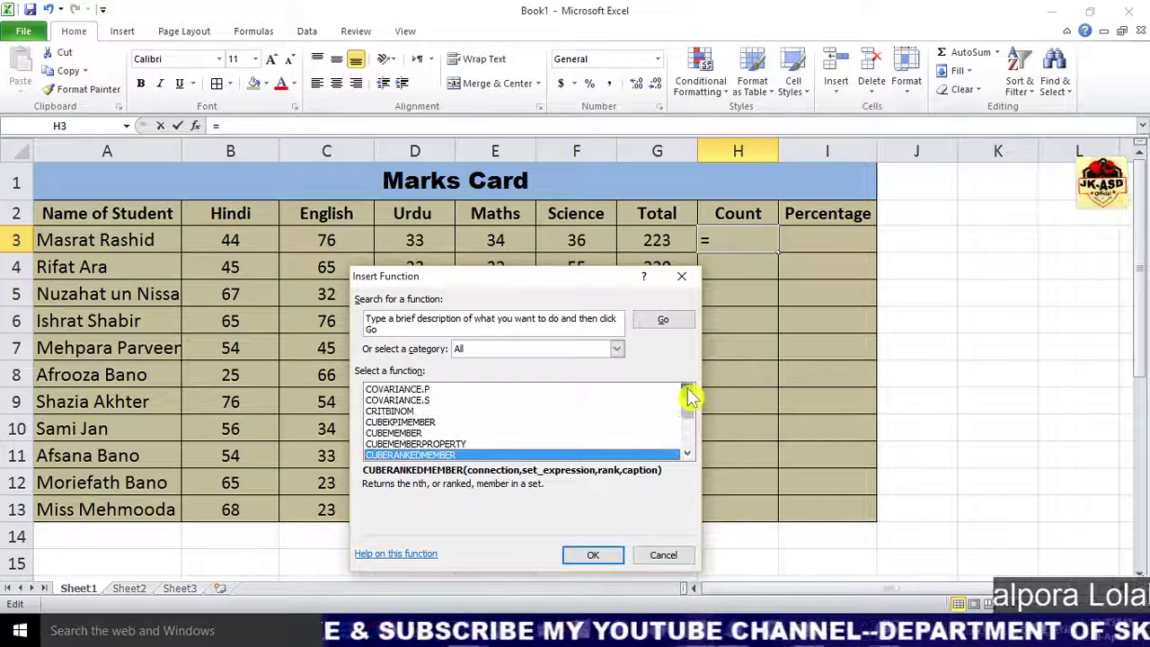
{"action": "scroll", "coordinate": [690, 398], "scroll_direction": "up", "scroll_amount": 2}
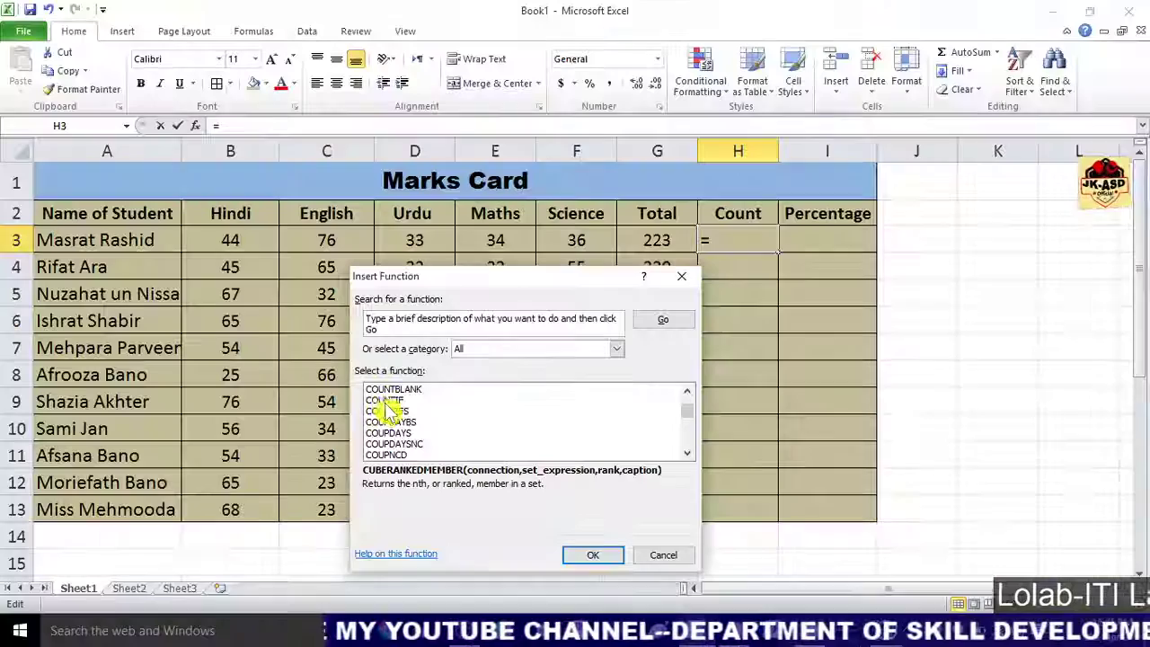
{"action": "left_click", "coordinate": [387, 400]}
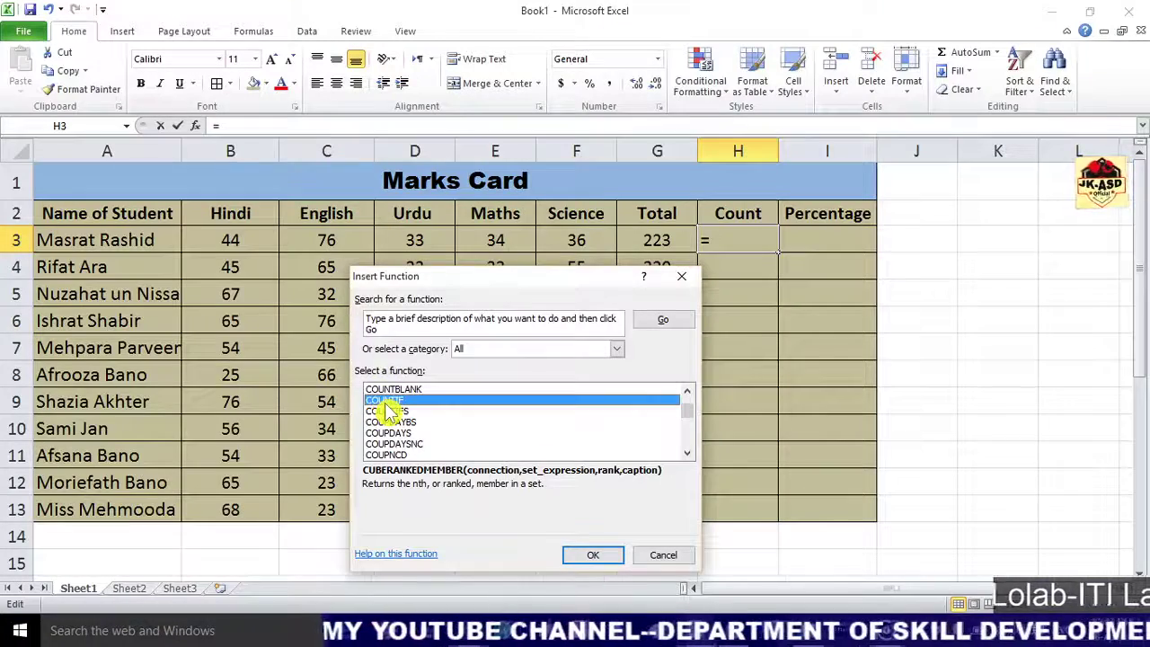
{"action": "left_click", "coordinate": [593, 554]}
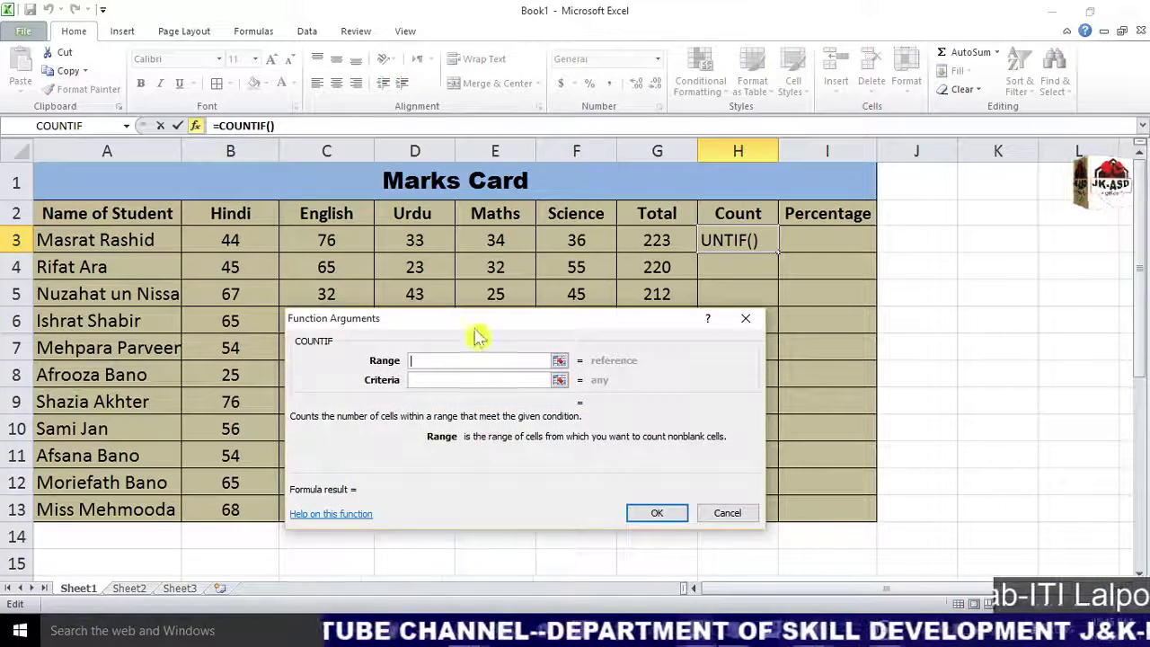
- Set COUNTIF's range to B3:F3 and criteria to <33, giving 0 in H3
{"action": "left_click_drag", "start_coordinate": [479, 335], "coordinate": [506, 329]}
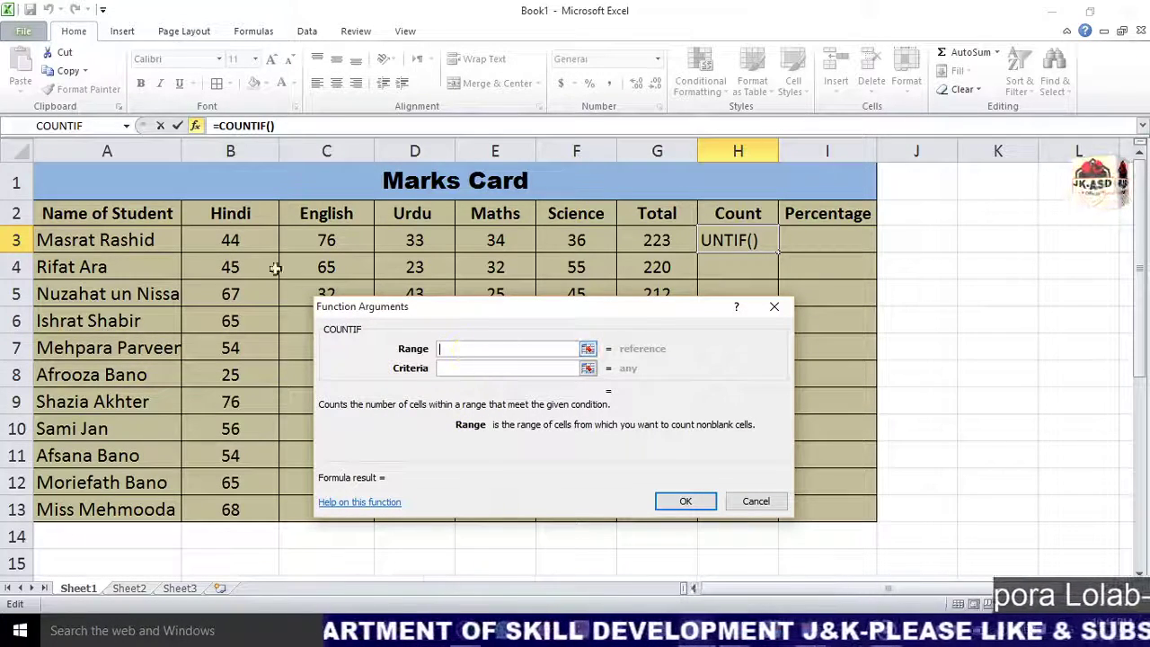
{"action": "left_click_drag", "start_coordinate": [223, 240], "coordinate": [609, 246]}
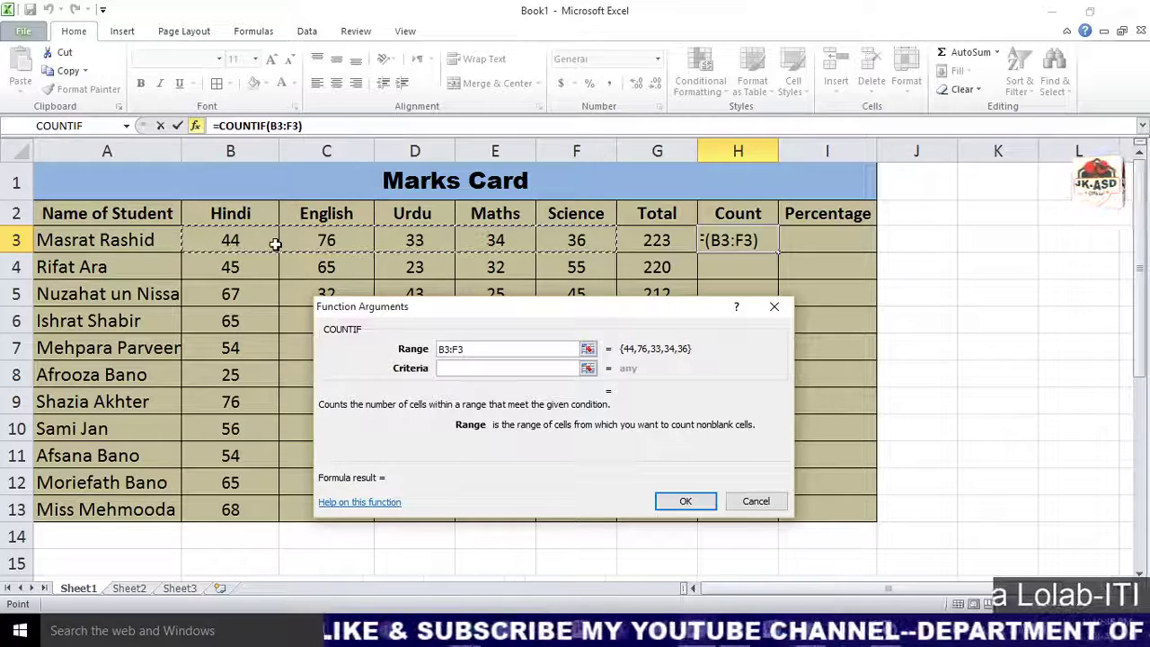
{"action": "left_click", "coordinate": [449, 368]}
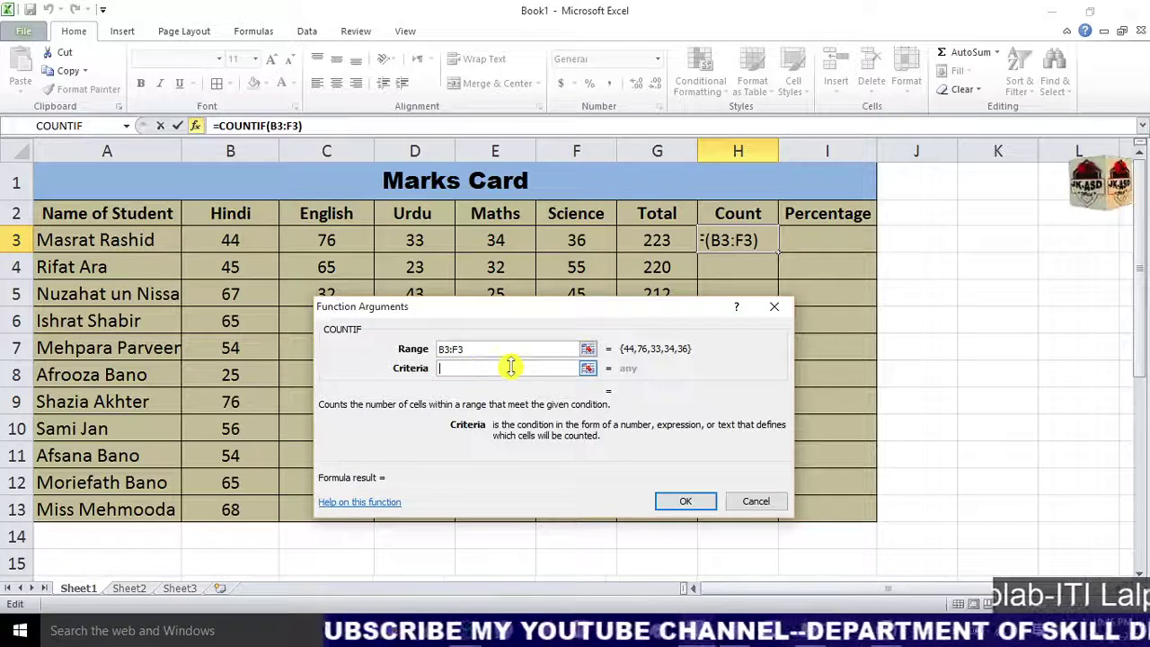
{"action": "type", "text": "<"}
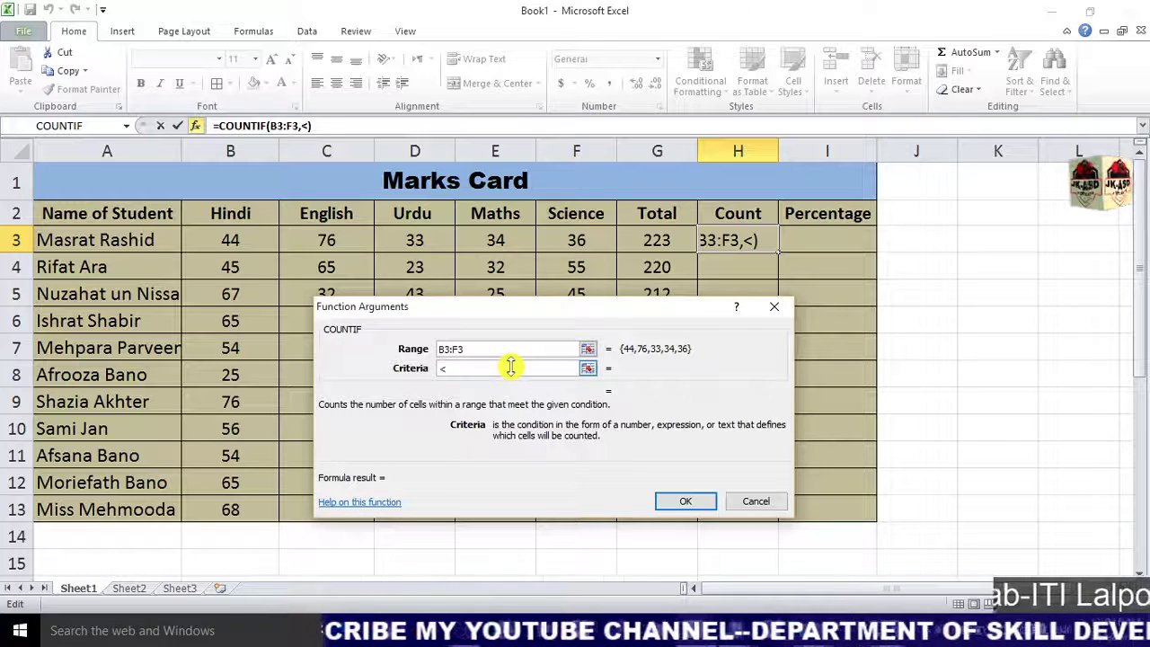
{"action": "type", "text": "33"}
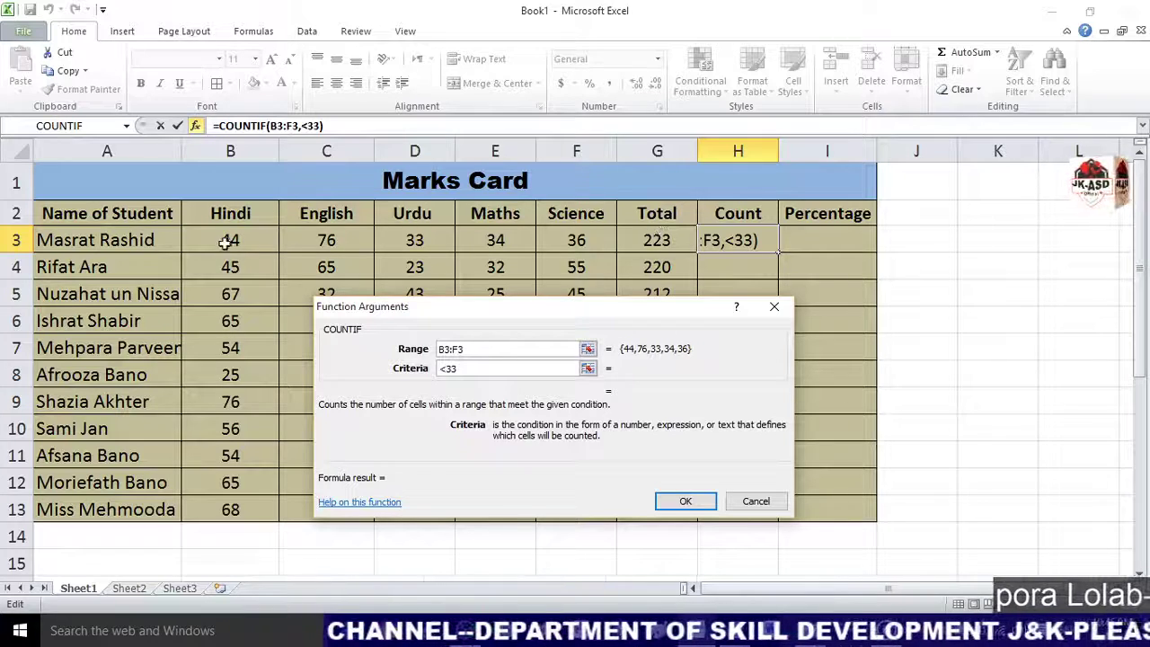
{"action": "left_click", "coordinate": [680, 505]}
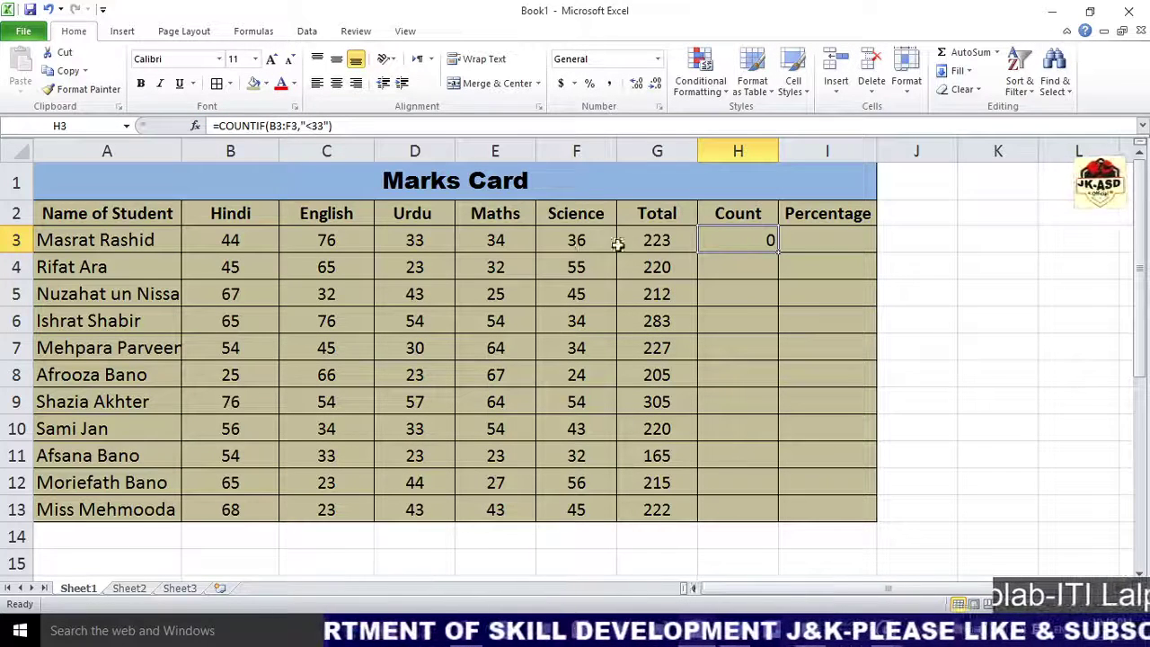
- Copy H3's COUNTIF formula down through H13 and centre the counts in H3:H13
{"action": "left_click", "coordinate": [213, 241]}
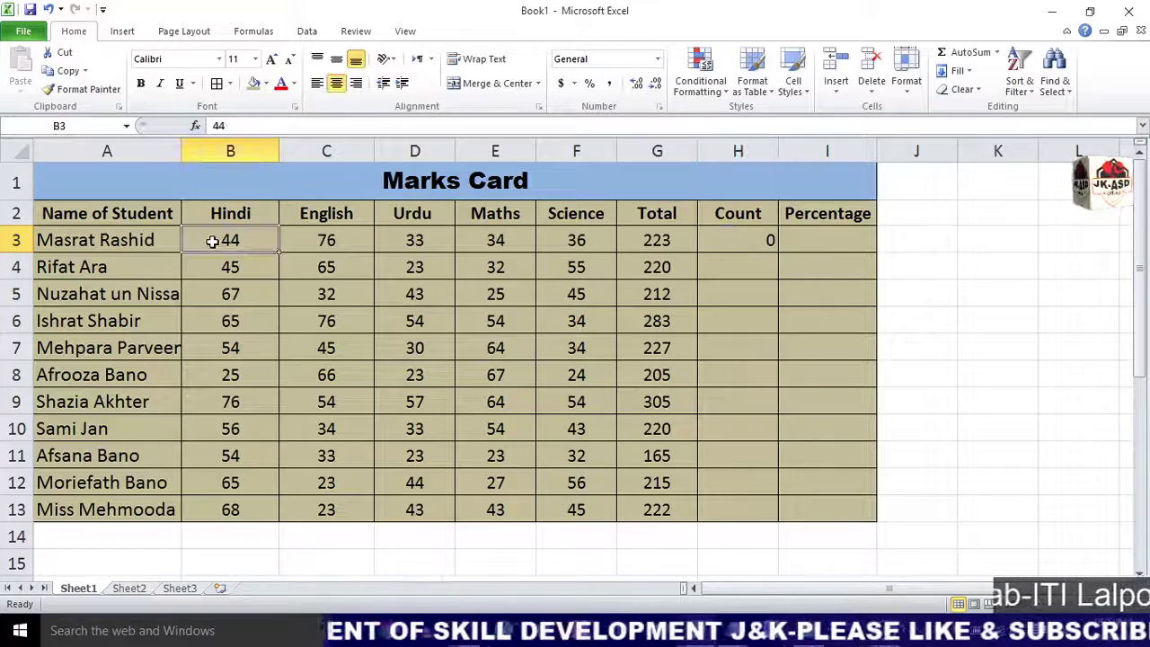
{"action": "left_click", "coordinate": [743, 235]}
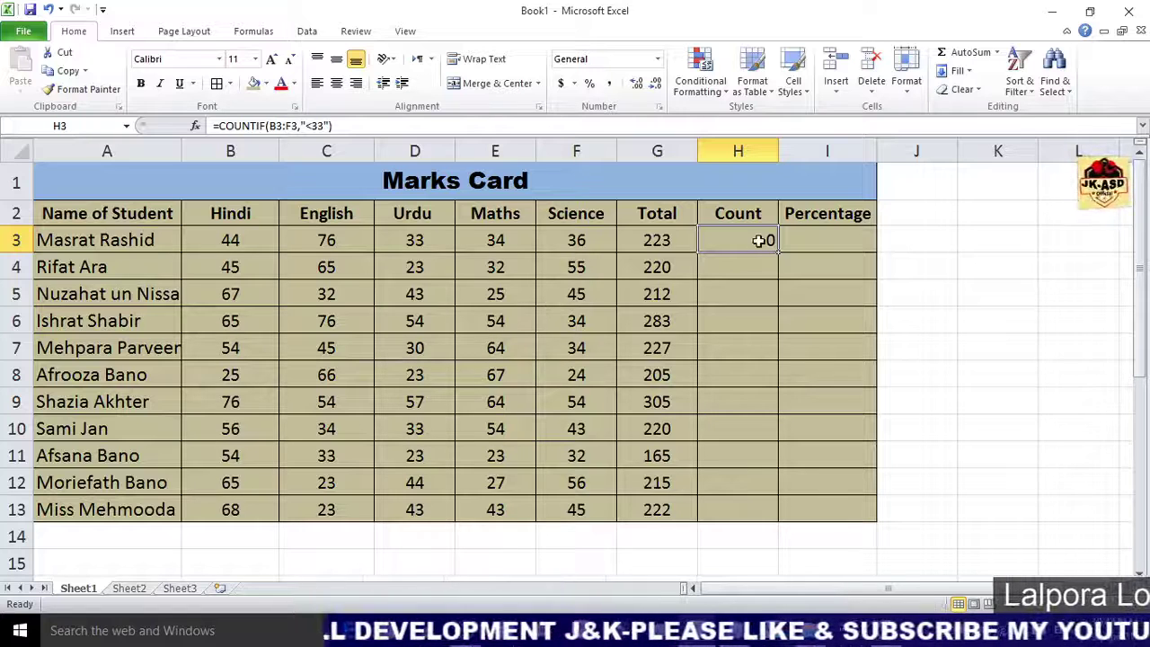
{"action": "left_click_drag", "start_coordinate": [776, 255], "coordinate": [774, 383]}
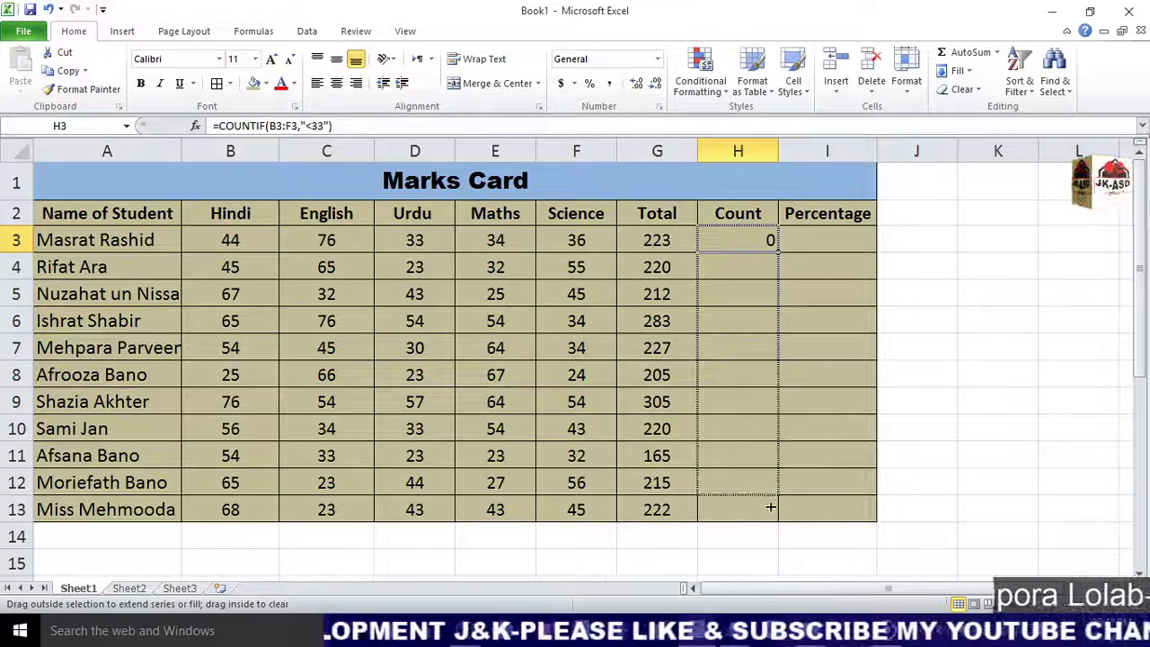
{"action": "left_click_drag", "start_coordinate": [774, 383], "coordinate": [770, 508]}
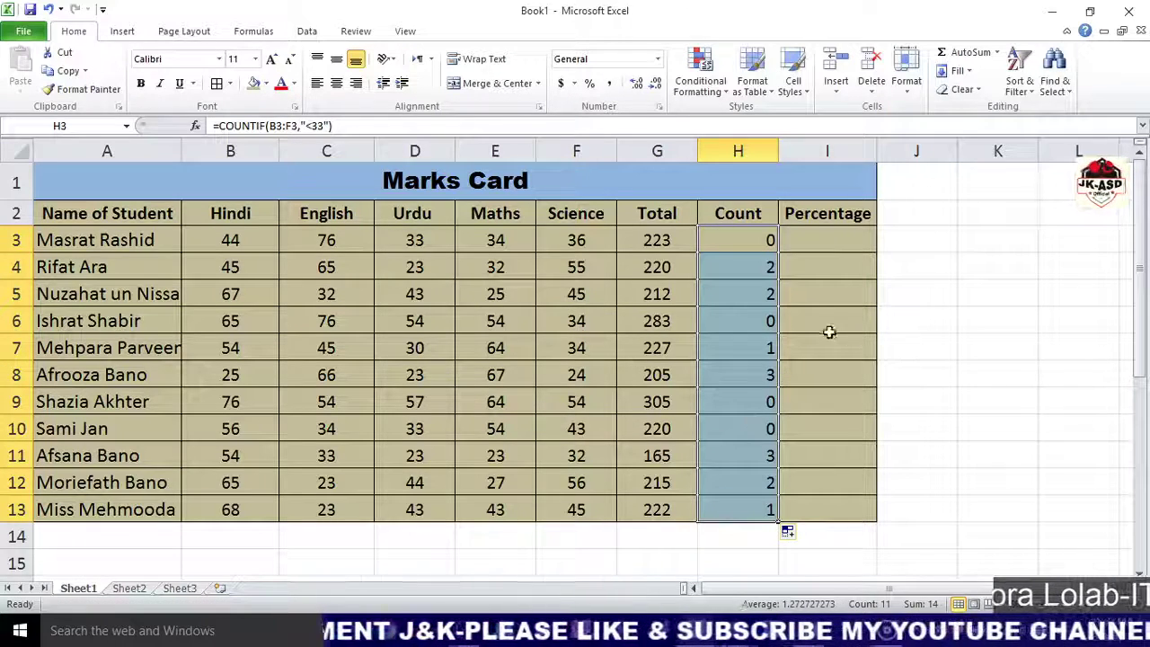
{"action": "left_click", "coordinate": [338, 83]}
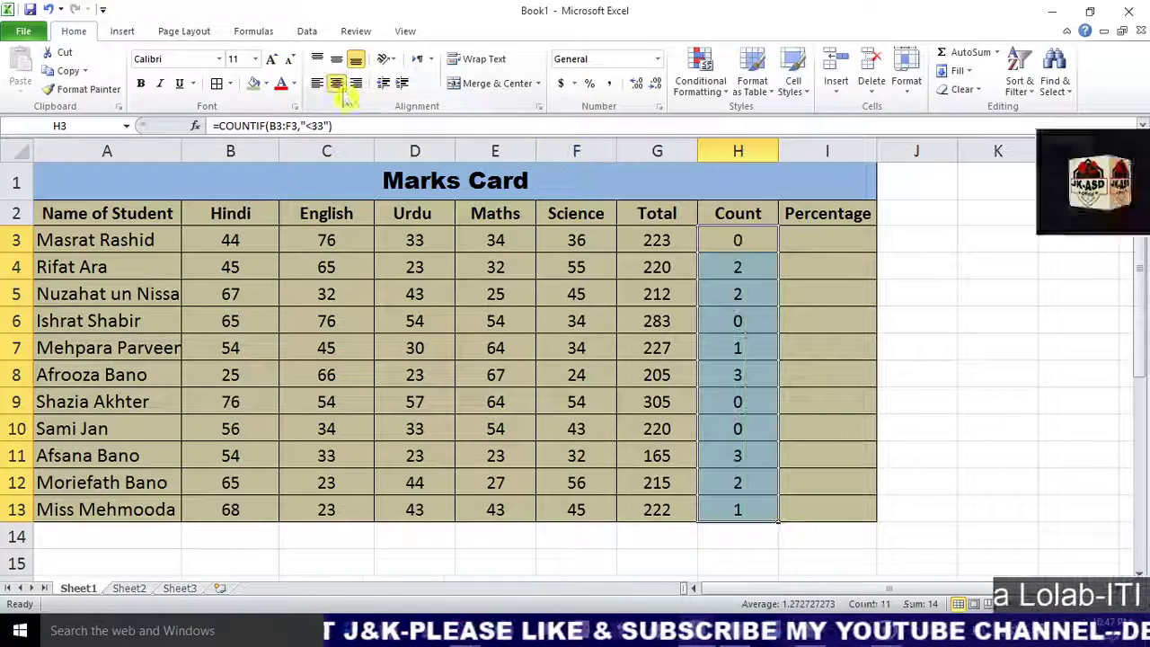
{"action": "left_click", "coordinate": [804, 267]}
{"action": "left_click", "coordinate": [741, 271]}
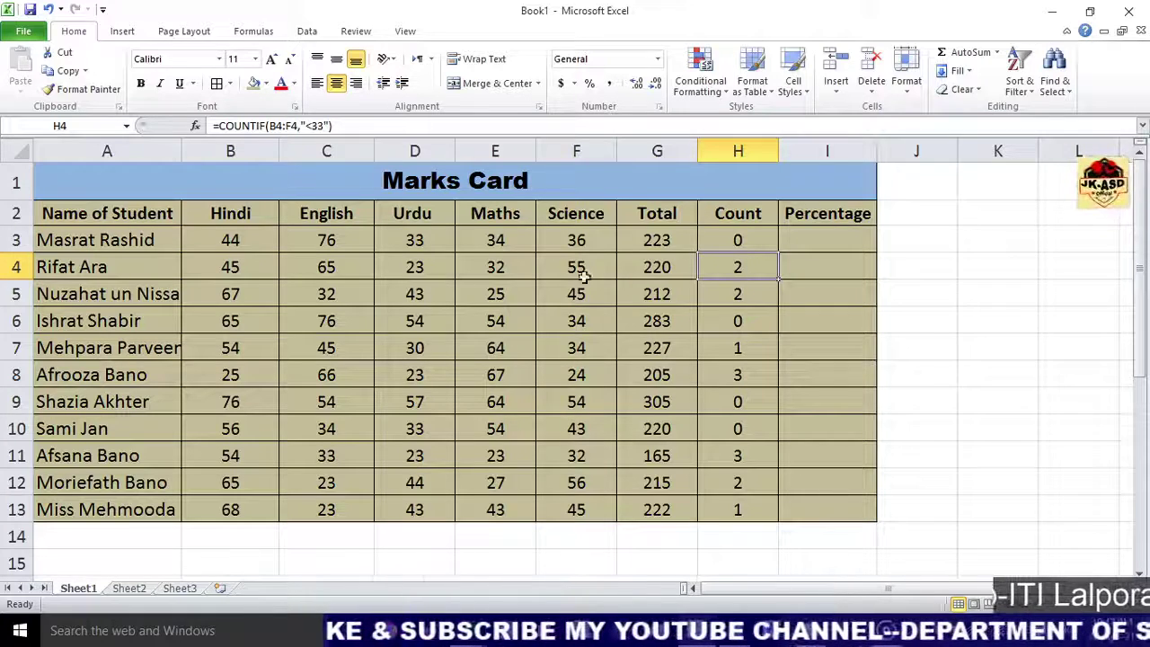
{"action": "left_click", "coordinate": [422, 280]}
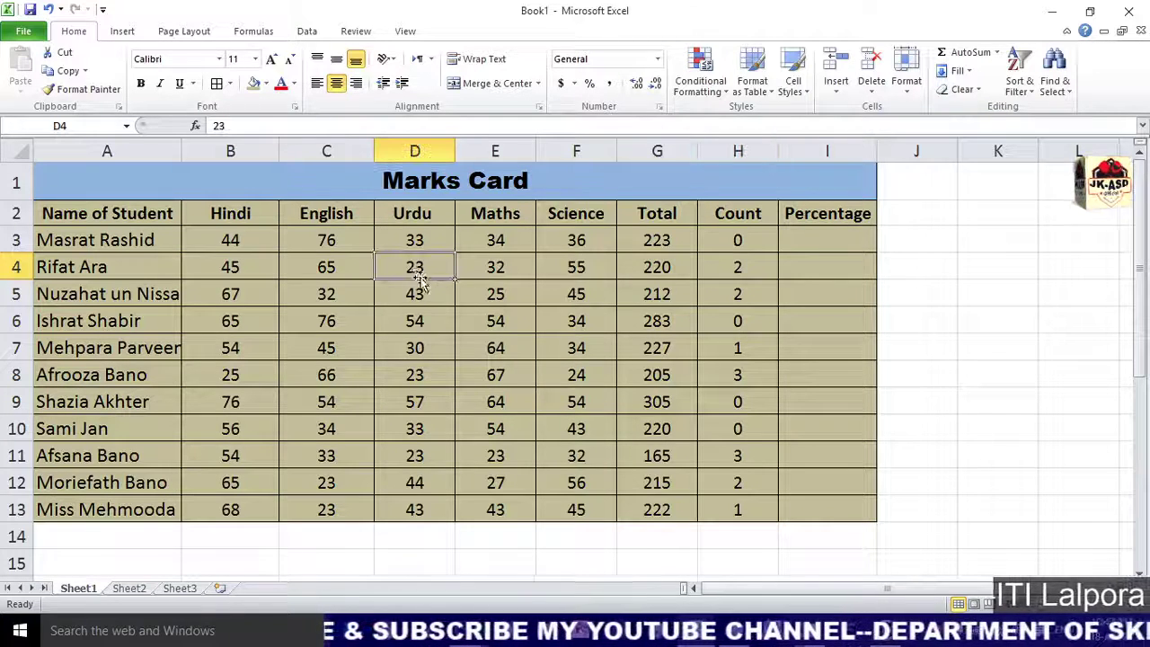
{"action": "left_click", "coordinate": [495, 266]}
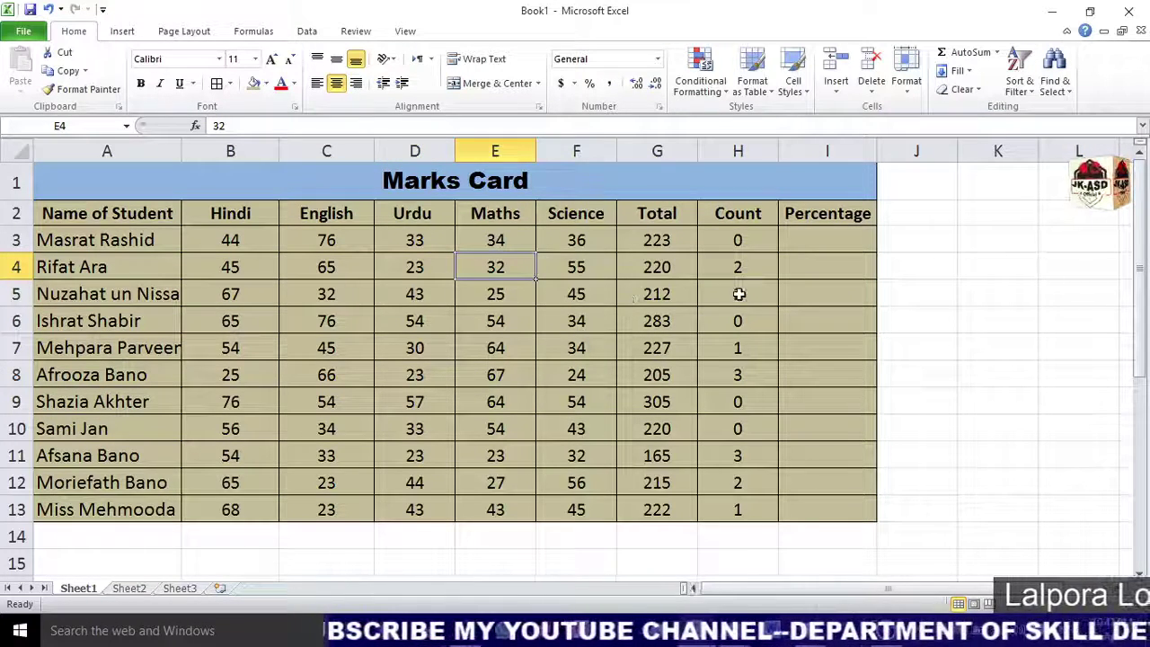
{"action": "left_click", "coordinate": [739, 293]}
{"action": "left_click", "coordinate": [492, 294]}
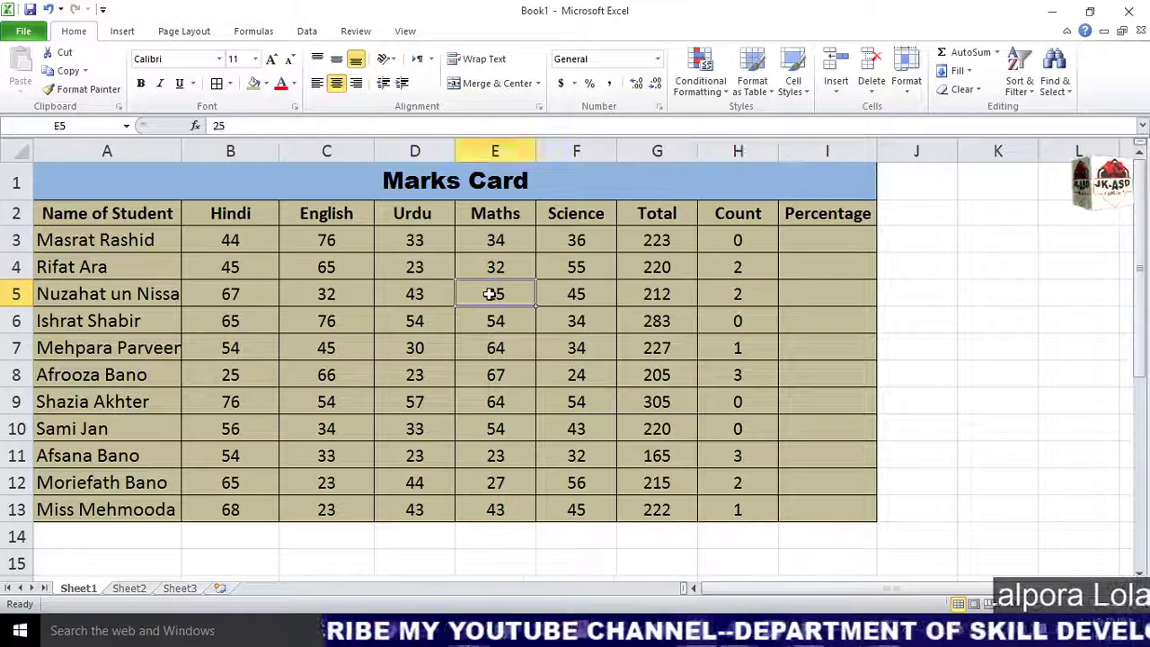
{"action": "left_click", "coordinate": [356, 297]}
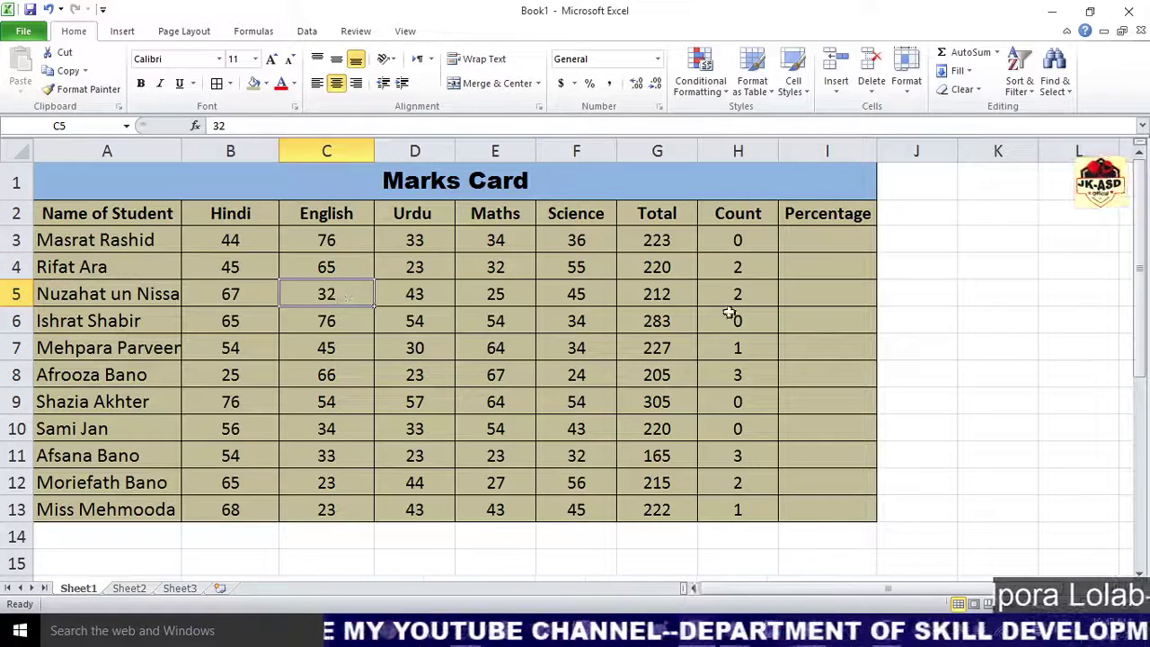
{"action": "left_click", "coordinate": [742, 379]}
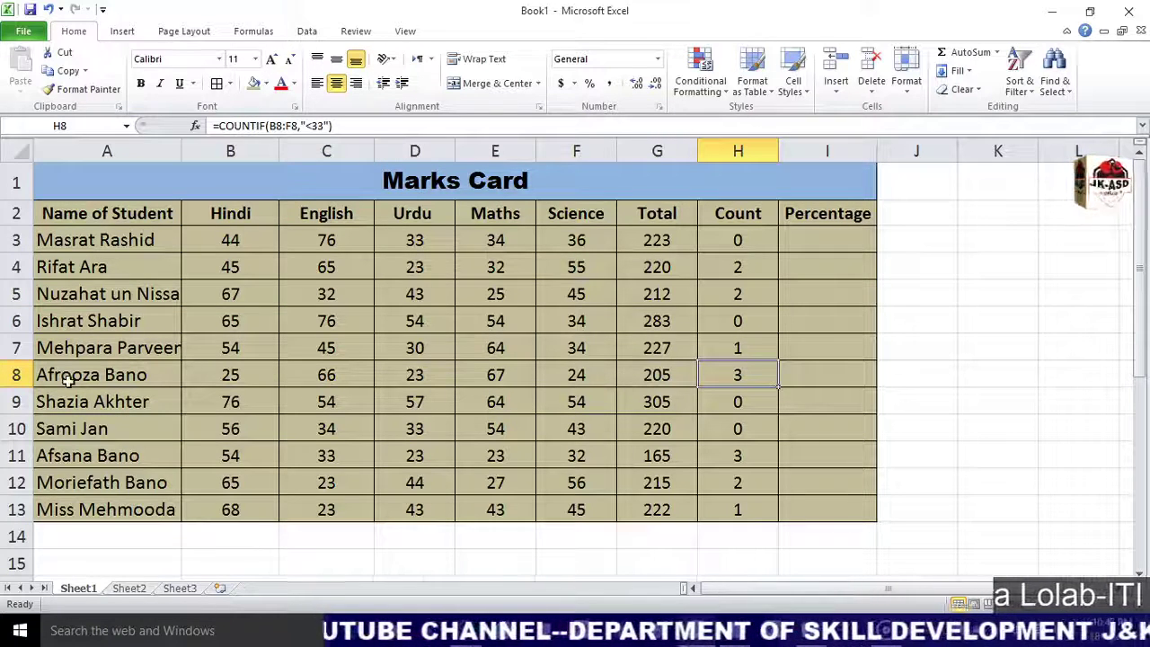
{"action": "left_click", "coordinate": [578, 379]}
{"action": "left_click", "coordinate": [419, 379]}
{"action": "left_click", "coordinate": [228, 376]}
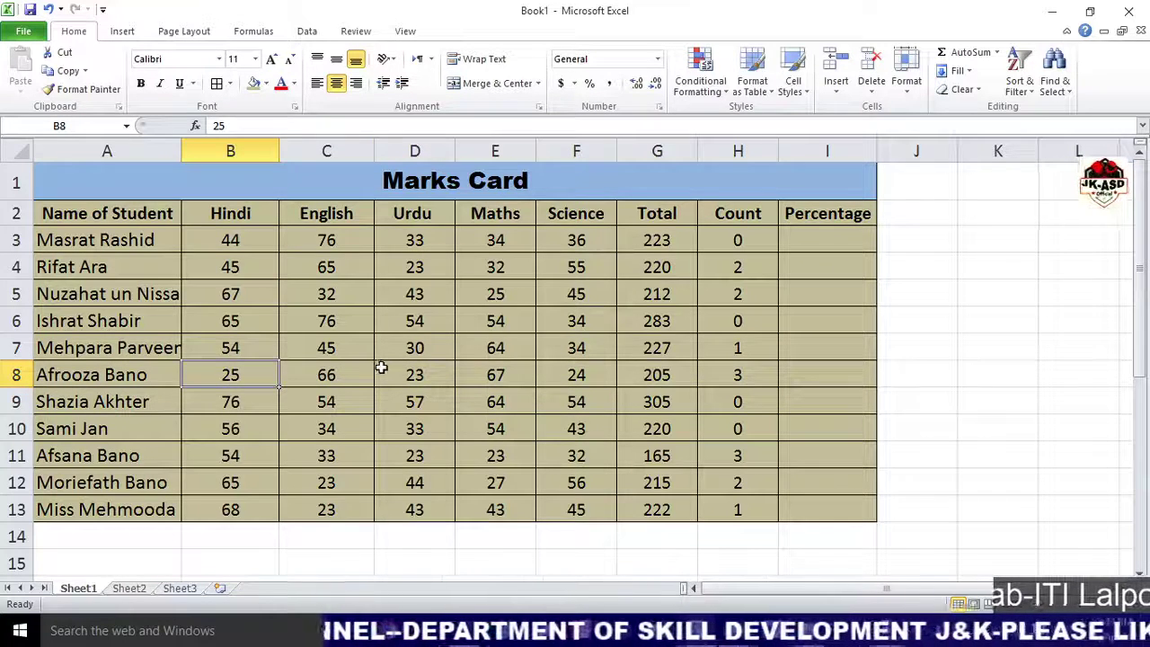
{"action": "left_click", "coordinate": [734, 239]}
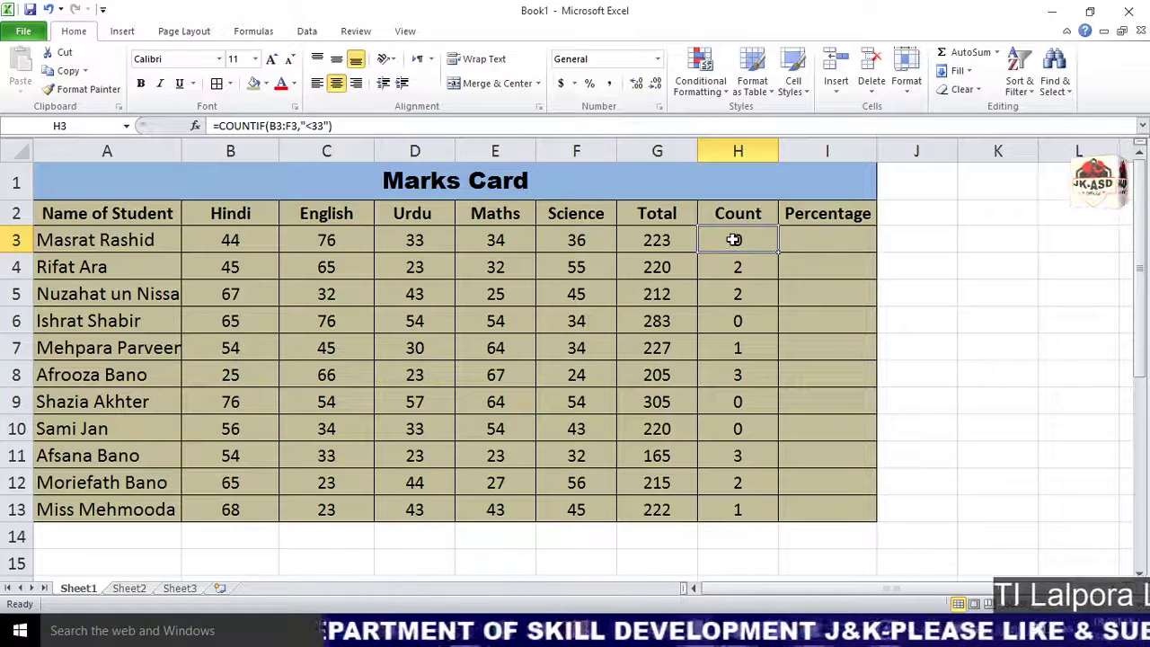